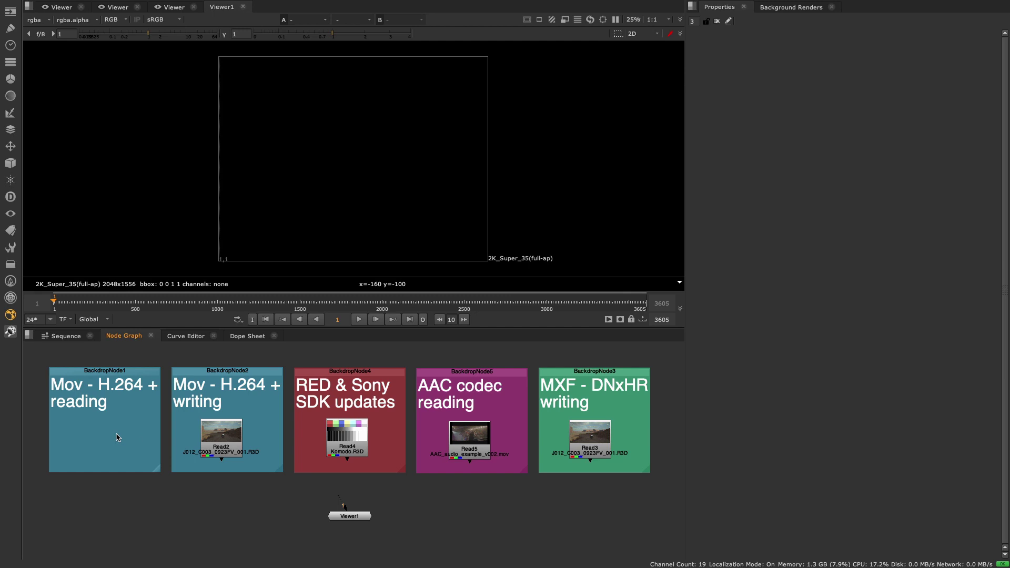
- Open the Read File(s) browser and go into the mov/forReading folder
{"action": "key", "text": "r"}
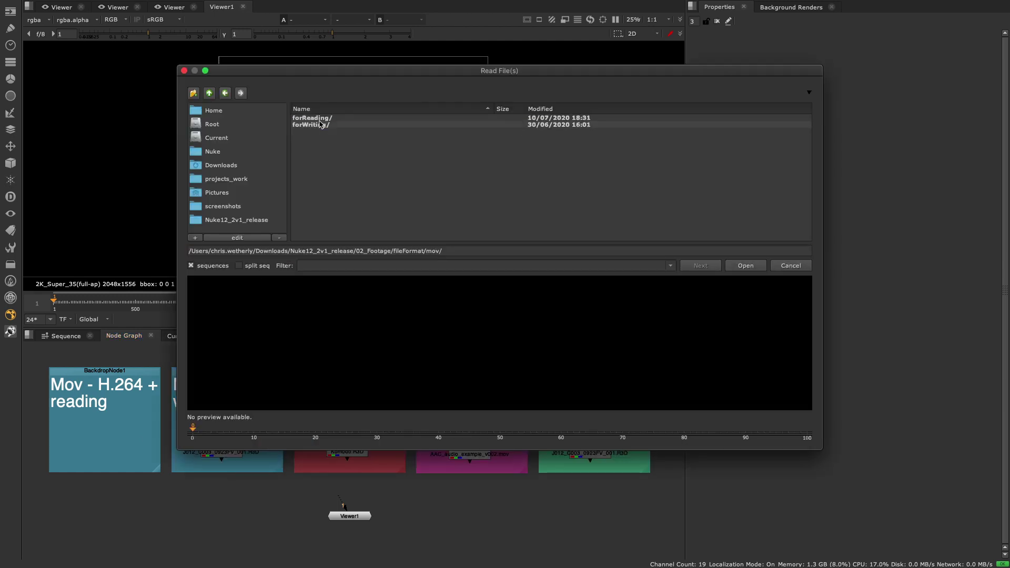
{"action": "double_click", "coordinate": [313, 117]}
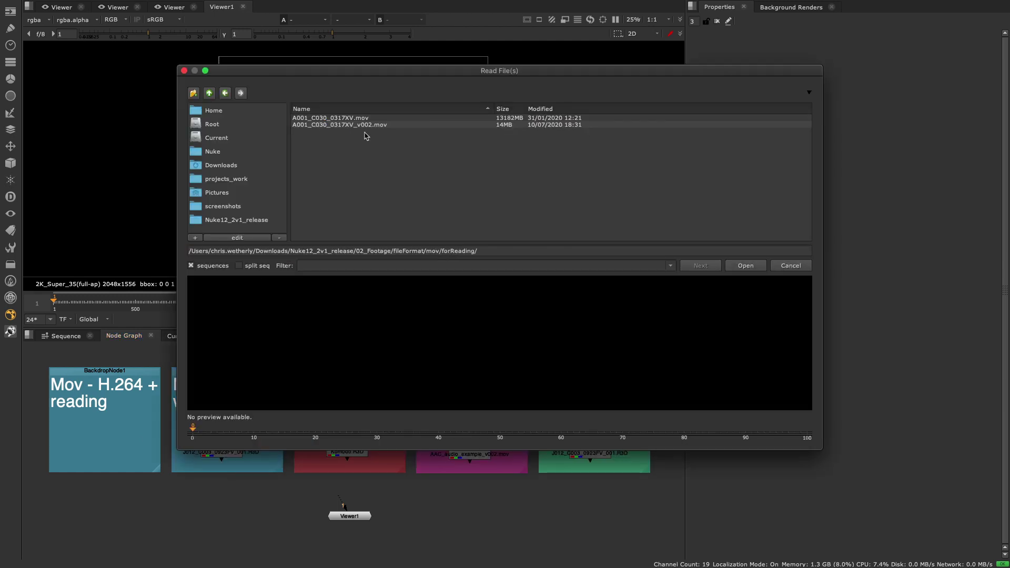
- Load A001_C030_0317XV_v002.mov as Read1 and show it in the viewer
{"action": "left_click", "coordinate": [348, 124]}
{"action": "left_click", "coordinate": [742, 267]}
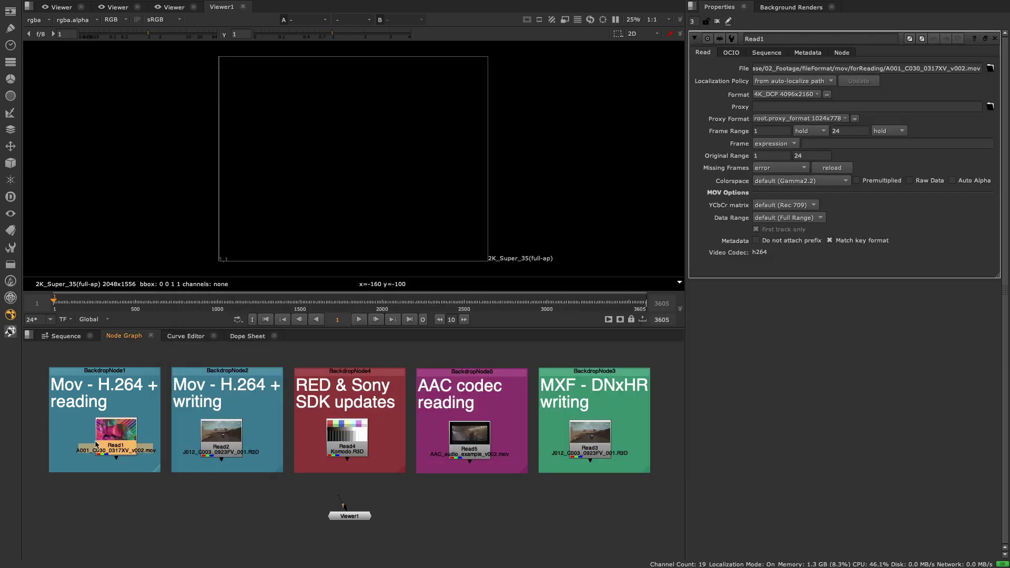
{"action": "key", "text": "1"}
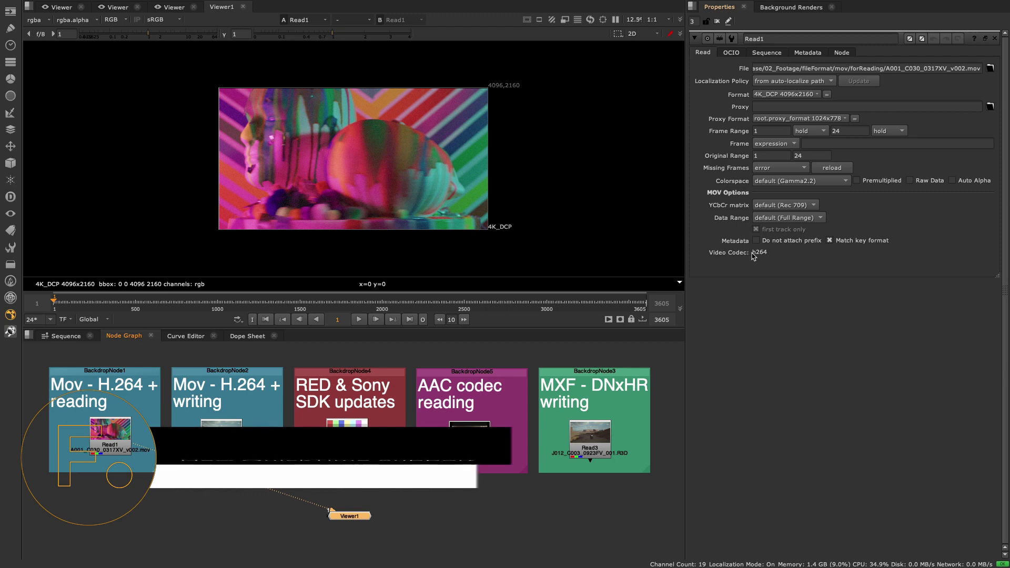
- Keep Read1 at the Rec 709 matrix and Full Range data range, then select Read2
{"action": "left_click", "coordinate": [815, 206]}
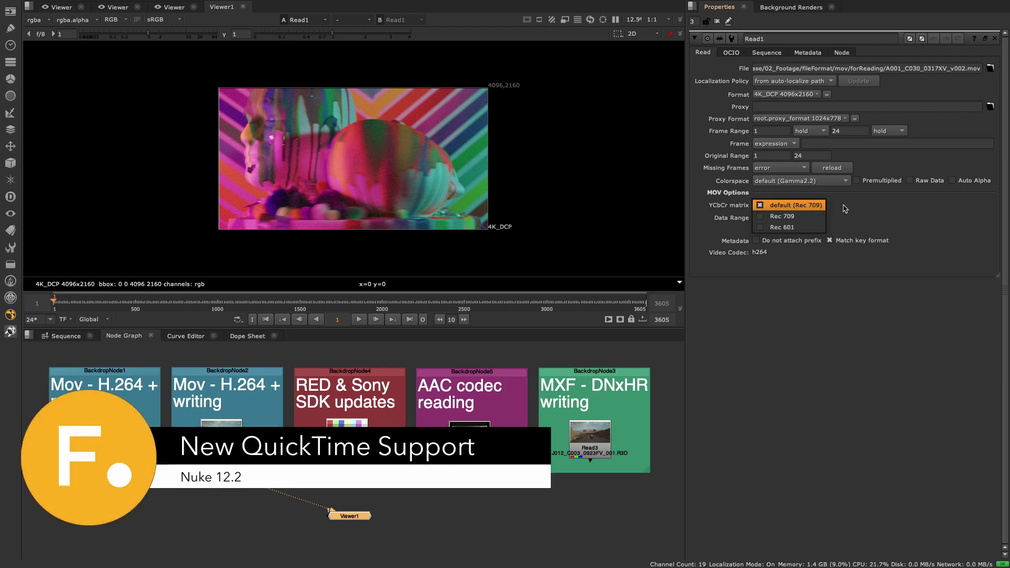
{"action": "left_click", "coordinate": [844, 209]}
{"action": "left_click", "coordinate": [788, 218]}
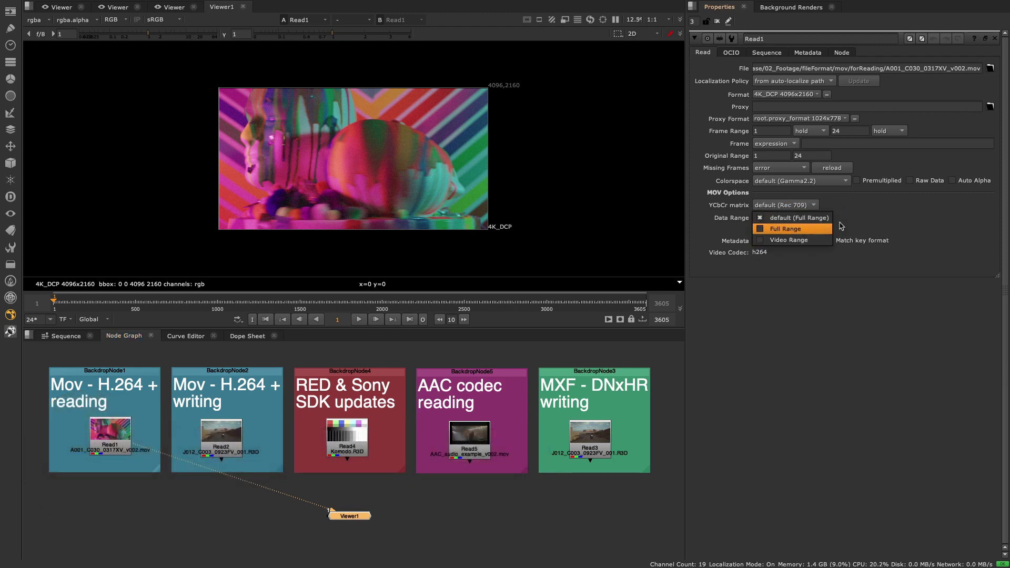
{"action": "left_click", "coordinate": [872, 220]}
{"action": "left_click_drag", "start_coordinate": [218, 456], "coordinate": [229, 446]}
- Add Write1 after Read2 and set its output to A001_C030_0317XV_v003.mov in forReading
{"action": "key", "text": "w"}
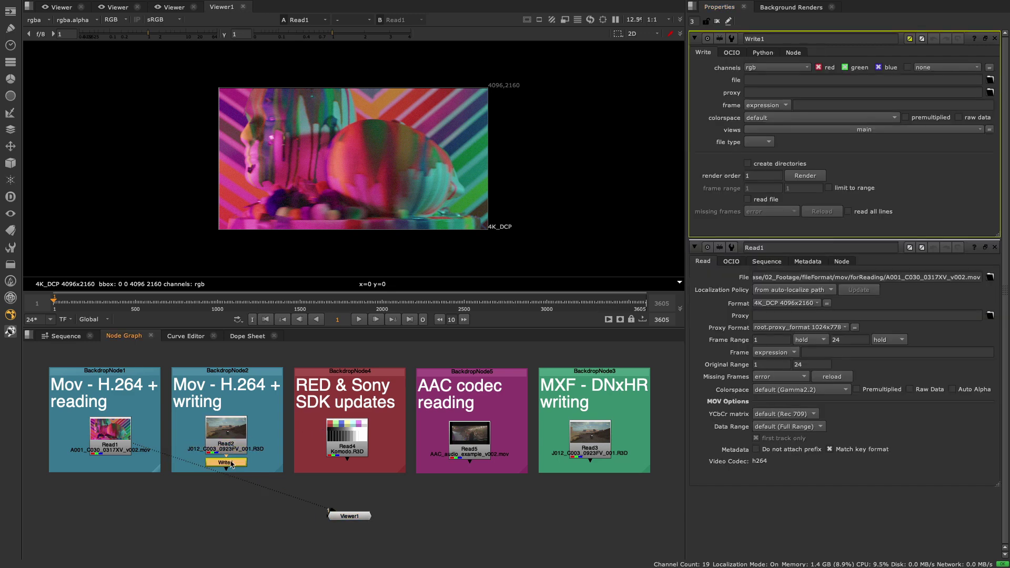
{"action": "key", "text": "1"}
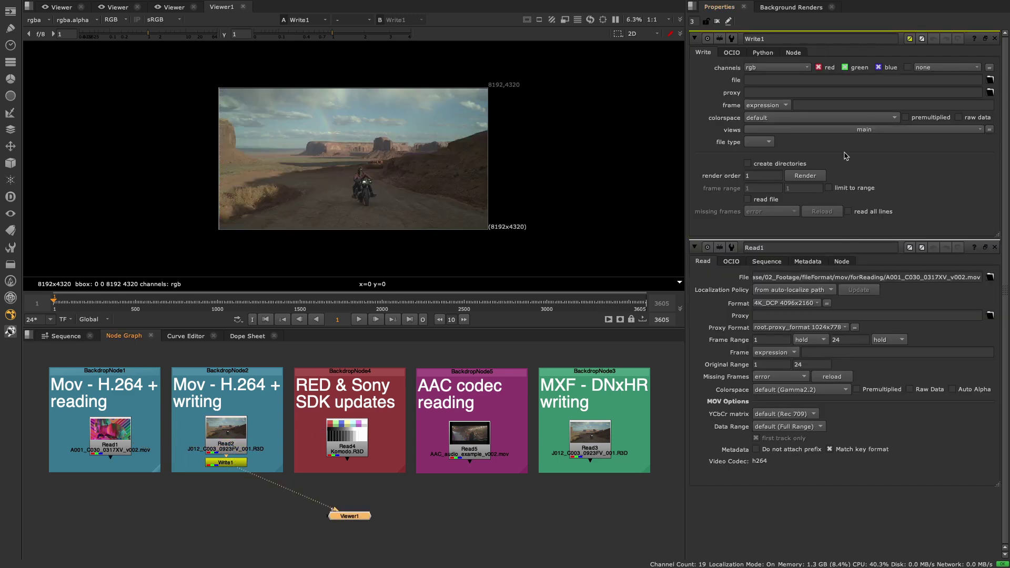
{"action": "left_click", "coordinate": [991, 79]}
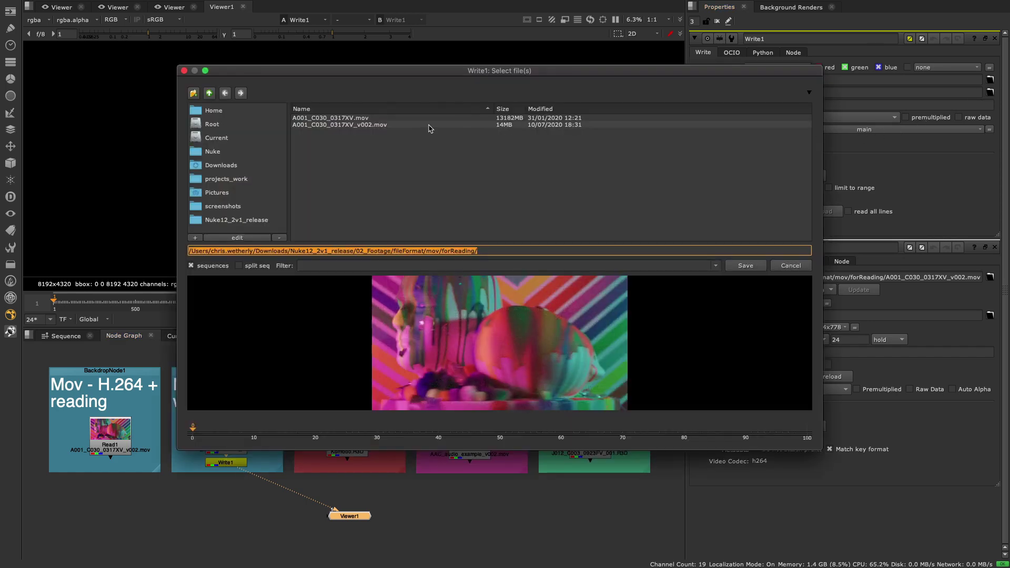
{"action": "left_click", "coordinate": [393, 126]}
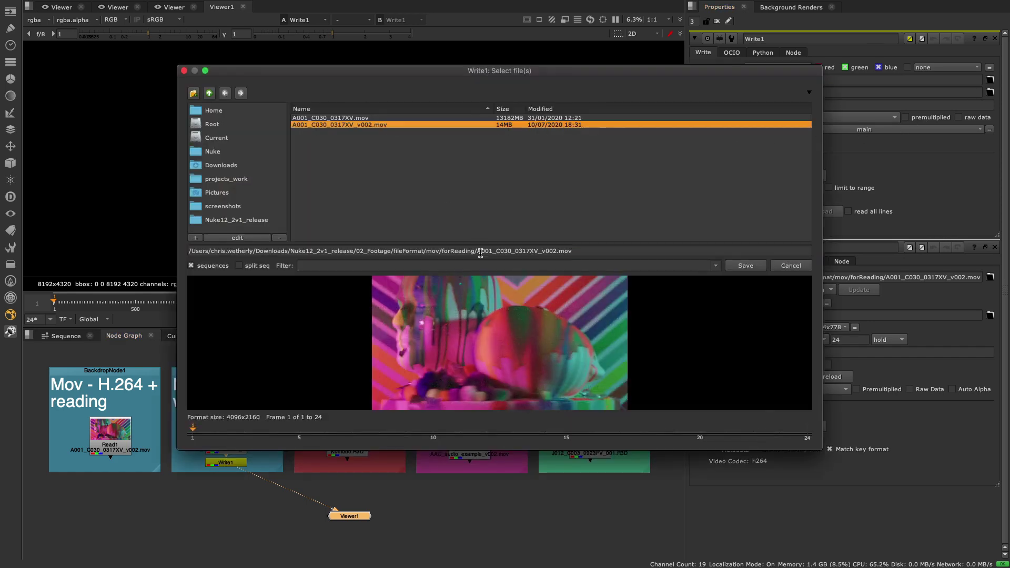
{"action": "left_click", "coordinate": [555, 251]}
{"action": "key", "text": "BackSpace"}
{"action": "type", "text": "3"}
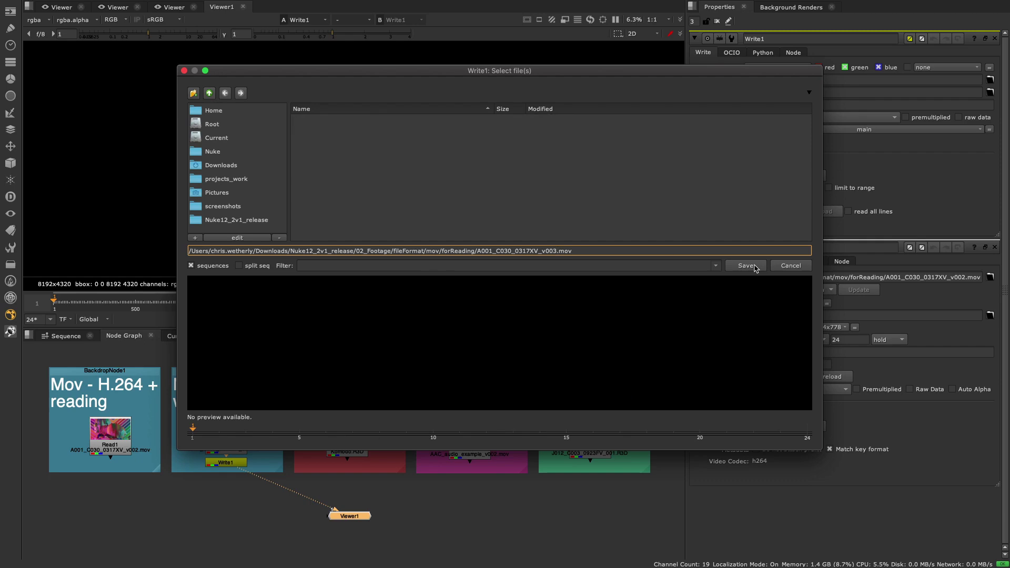
{"action": "left_click", "coordinate": [747, 265]}
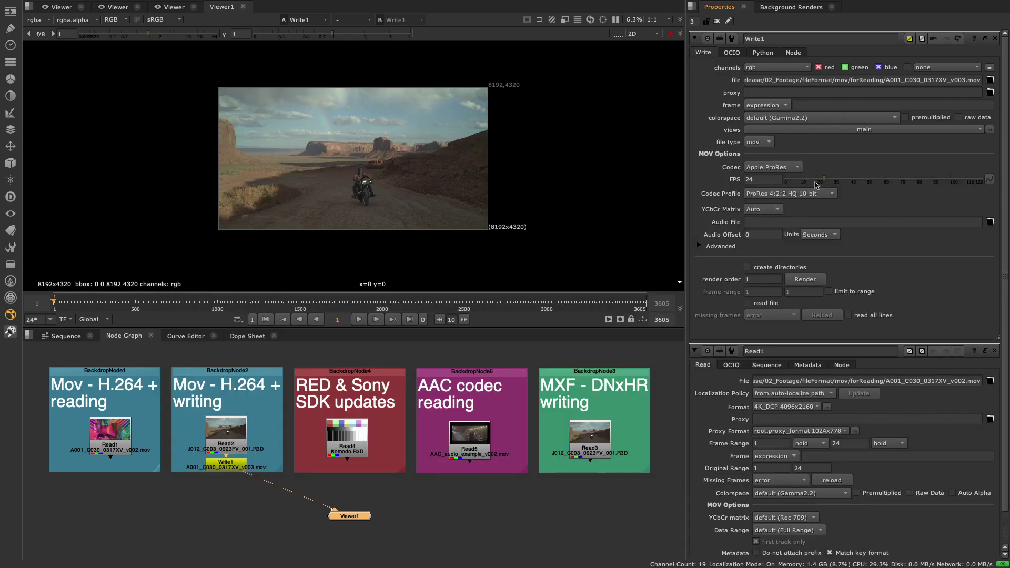
- Switch Write1's codec from ProRes to H.264 8-bit with Best quality
{"action": "left_click", "coordinate": [832, 195]}
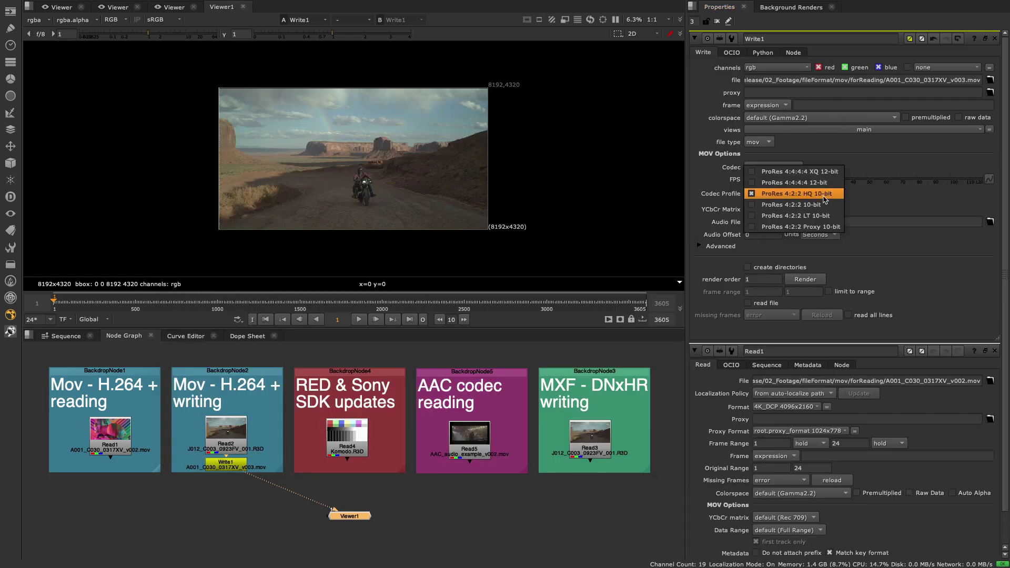
{"action": "left_click", "coordinate": [824, 193]}
{"action": "left_click", "coordinate": [798, 168]}
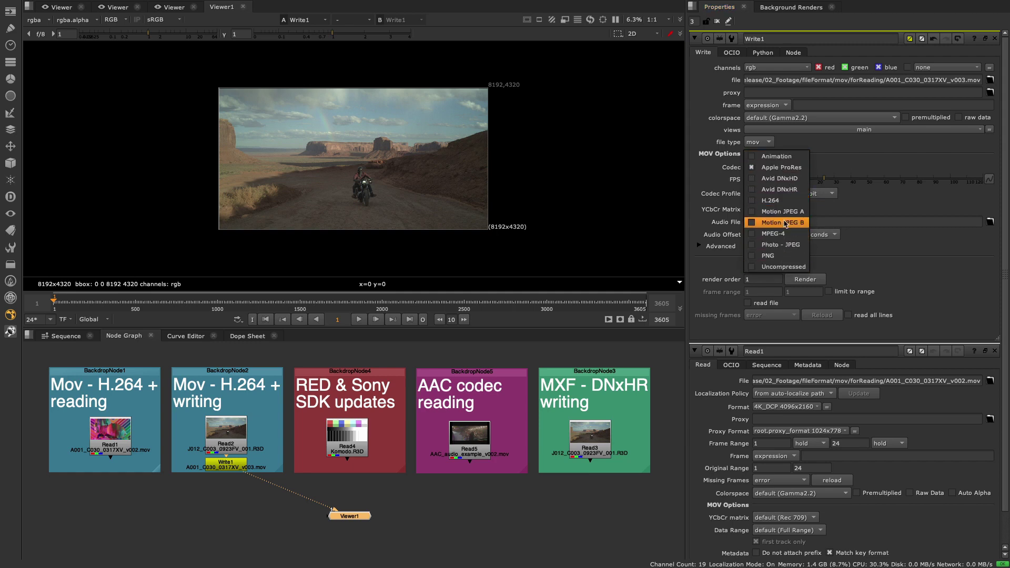
{"action": "left_click", "coordinate": [791, 200]}
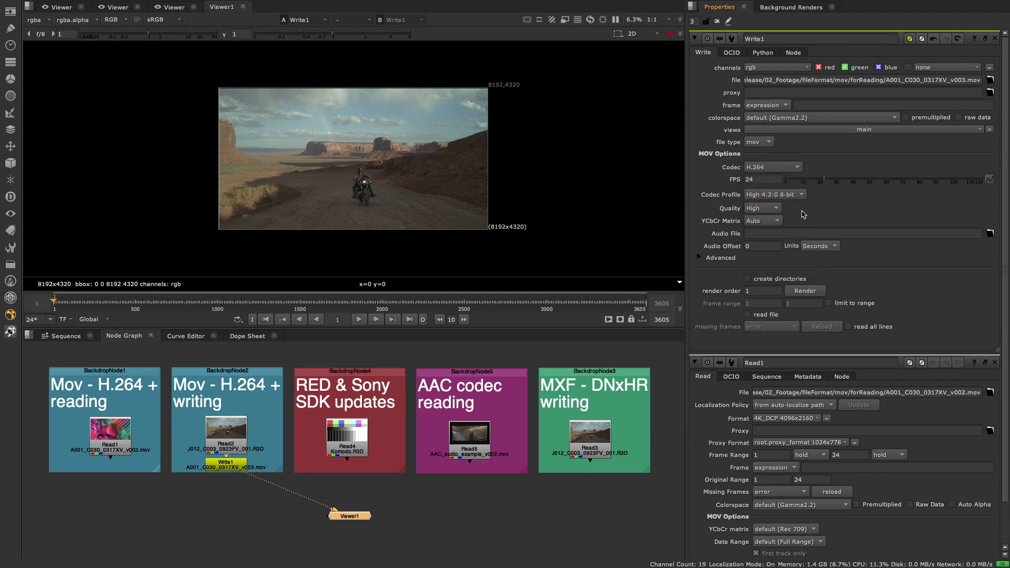
{"action": "left_click", "coordinate": [802, 196]}
{"action": "left_click", "coordinate": [786, 196]}
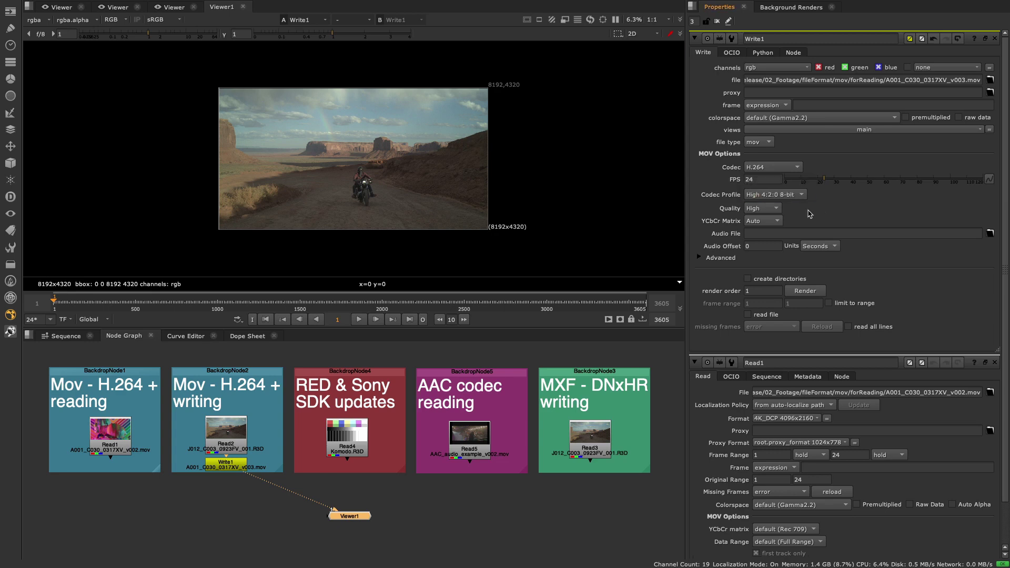
{"action": "left_click", "coordinate": [777, 209]}
{"action": "left_click", "coordinate": [777, 197]}
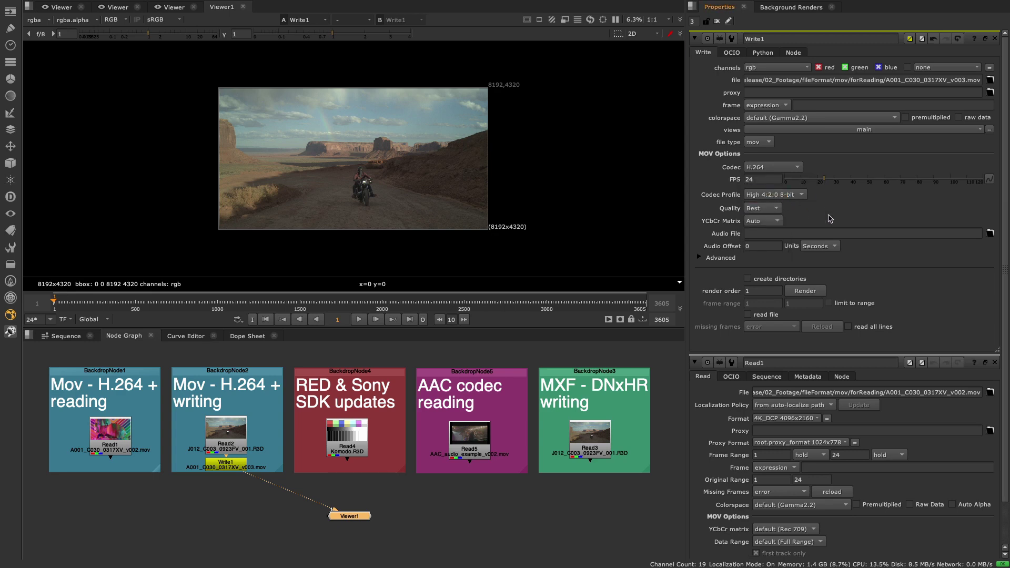
- Set Write1's advanced bitrate to 3000 and close the properties panels
{"action": "left_click", "coordinate": [700, 258]}
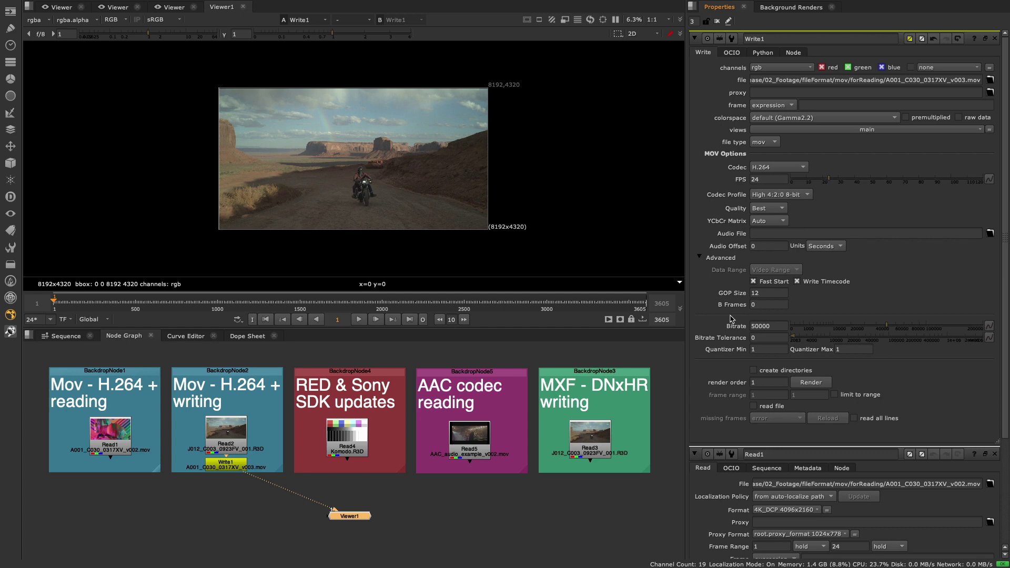
{"action": "left_click_drag", "start_coordinate": [773, 322], "coordinate": [727, 322]}
{"action": "type", "text": "30"}
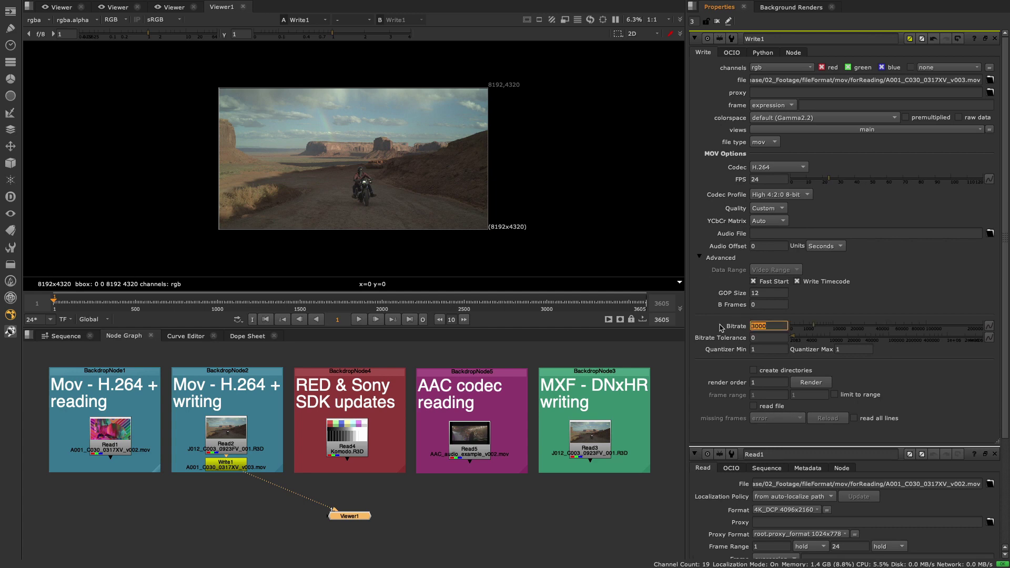
{"action": "key", "text": "Return"}
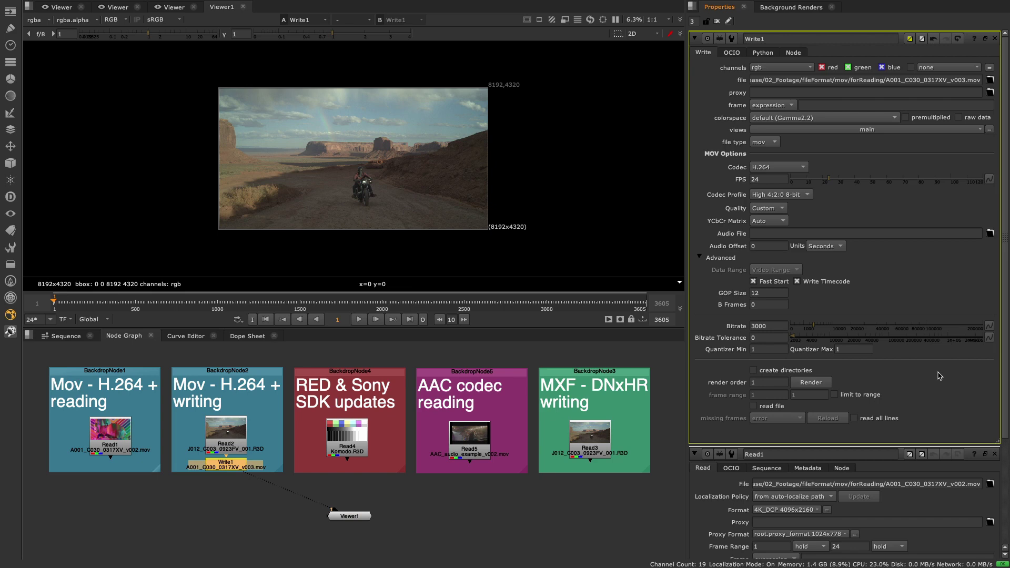
{"action": "left_click", "coordinate": [716, 21]}
- View the Komodo R3D Read4 and set its Image Pipeline to IPP2
{"action": "double_click", "coordinate": [347, 444]}
{"action": "key", "text": "1"}
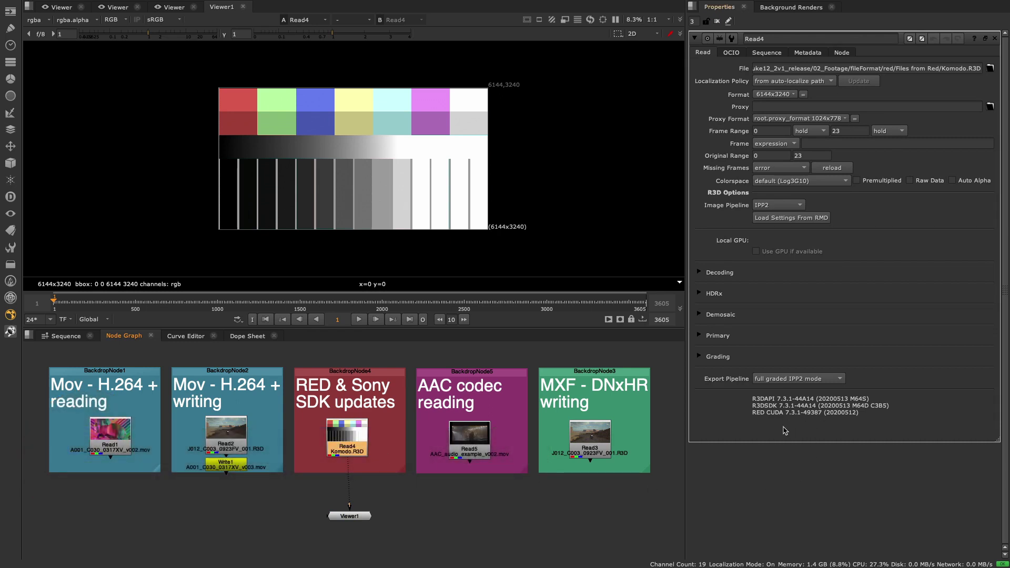
{"action": "left_click", "coordinate": [798, 206]}
{"action": "left_click", "coordinate": [795, 229]}
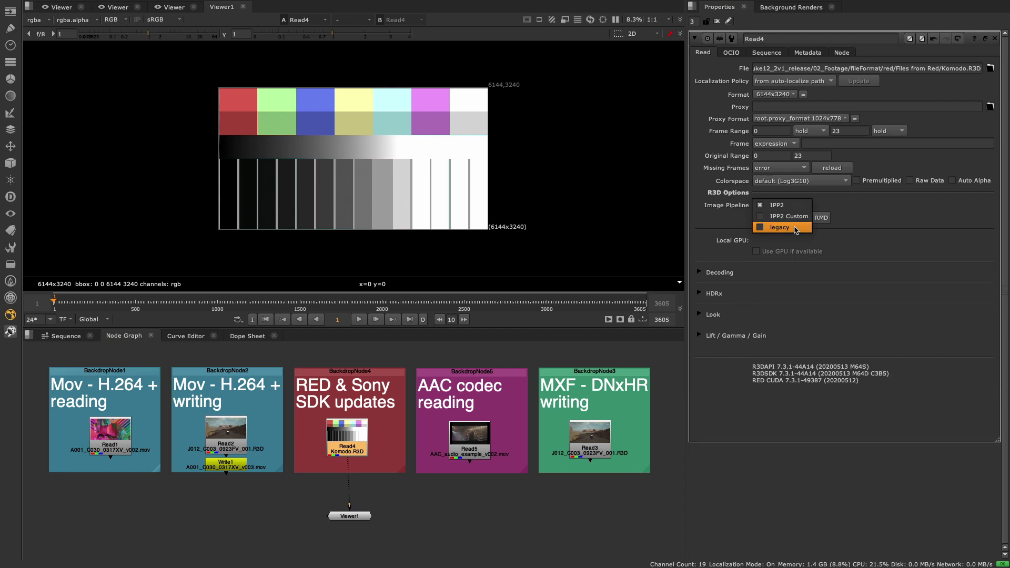
{"action": "left_click", "coordinate": [789, 205]}
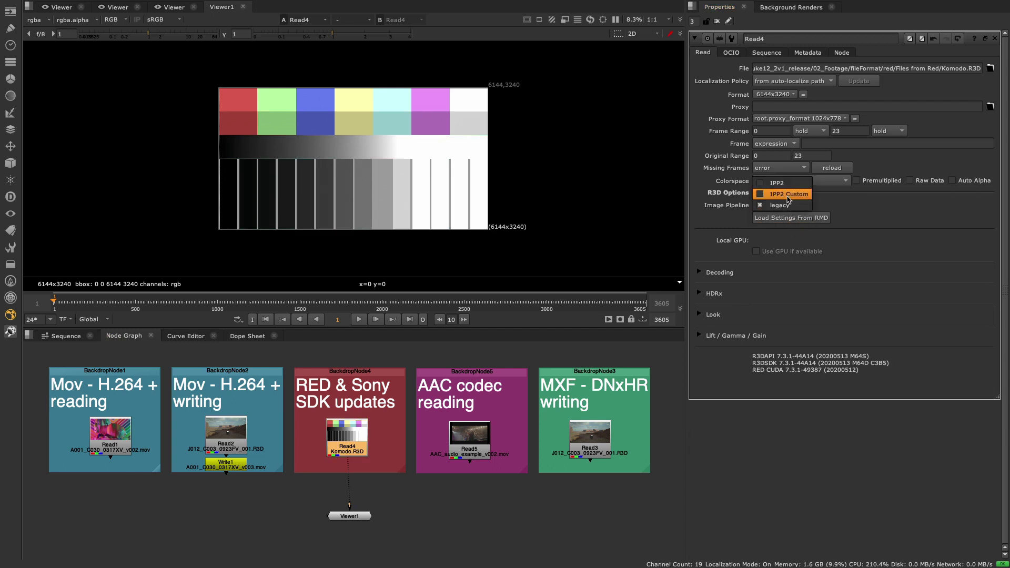
{"action": "left_click", "coordinate": [788, 191]}
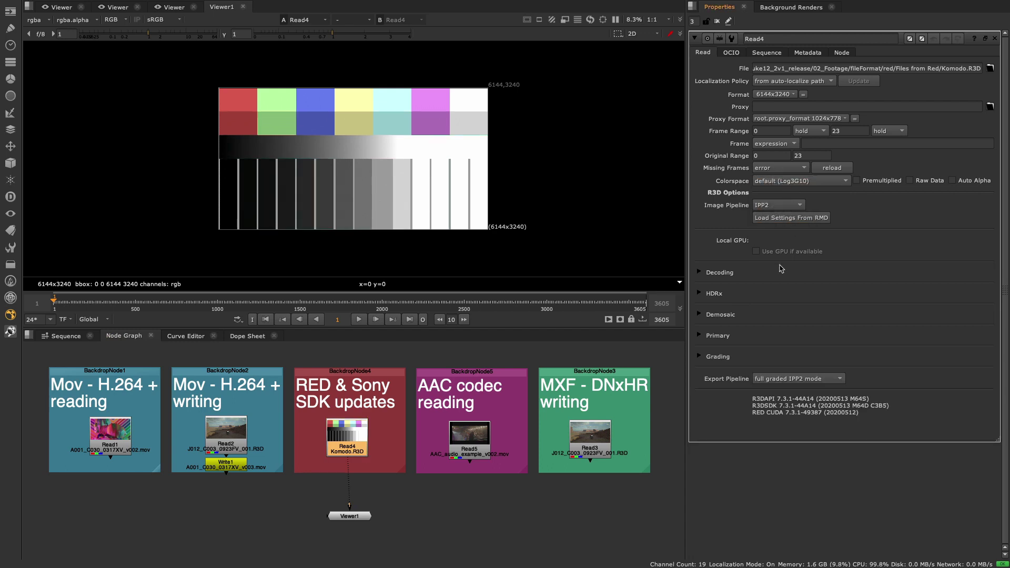
- Try half good decode resolution, chroma noise reduction off, and Denoise 1
{"action": "left_click", "coordinate": [700, 273]}
{"action": "left_click", "coordinate": [784, 285]}
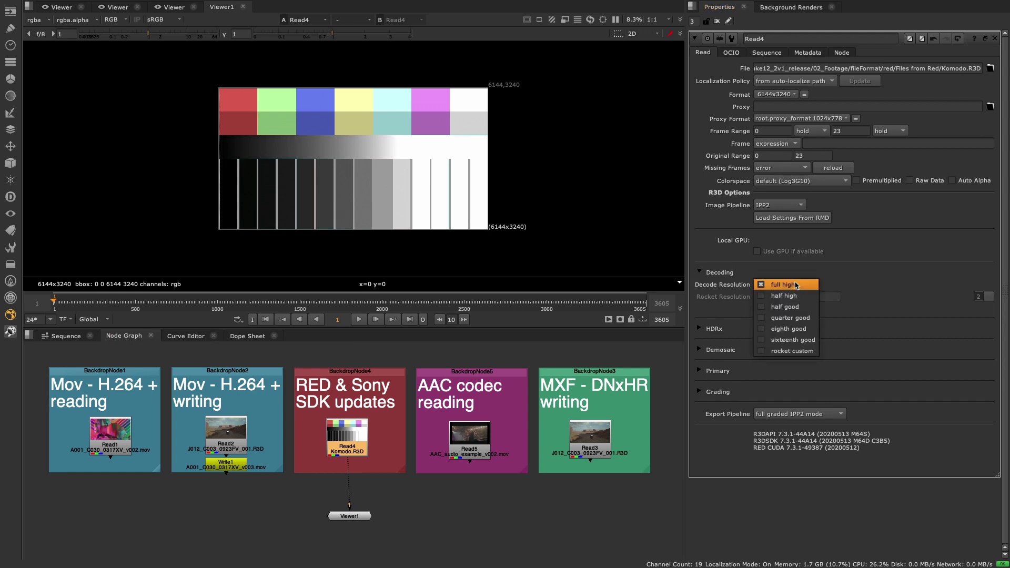
{"action": "left_click", "coordinate": [801, 307]}
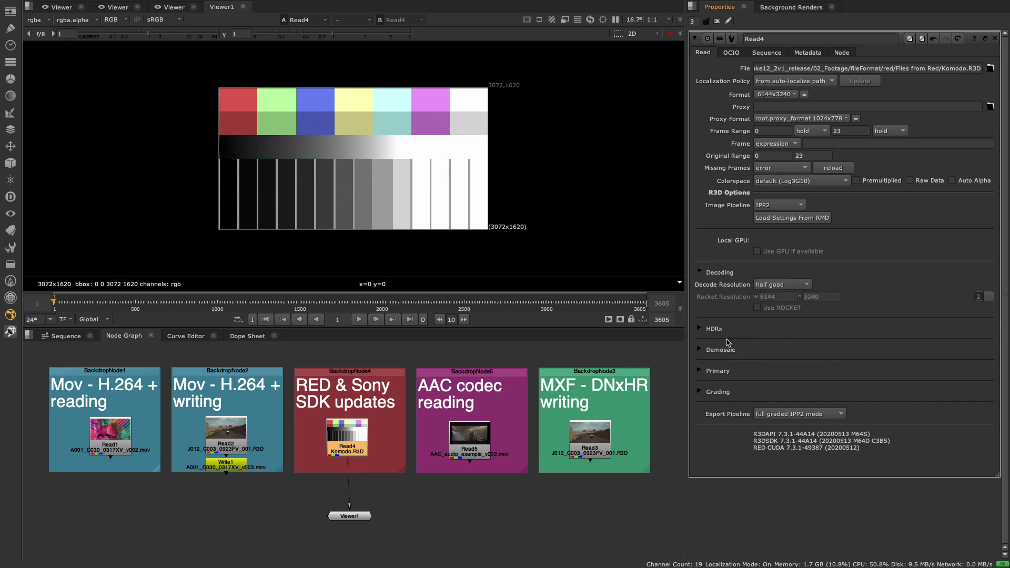
{"action": "left_click", "coordinate": [700, 350]}
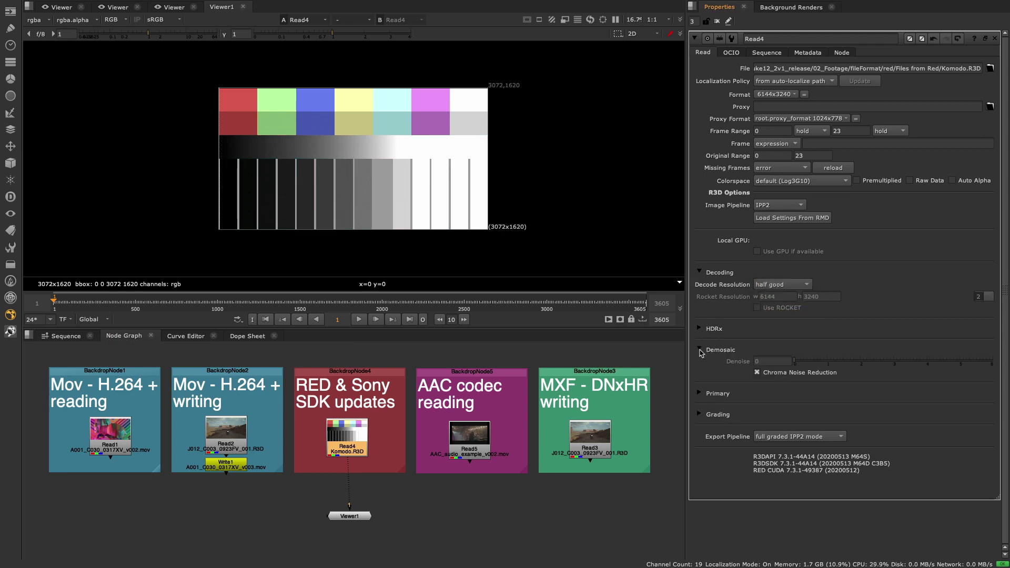
{"action": "left_click", "coordinate": [758, 373]}
{"action": "left_click", "coordinate": [828, 362]}
- Restore full high decode resolution and re-enable chroma noise reduction
{"action": "left_click", "coordinate": [797, 285]}
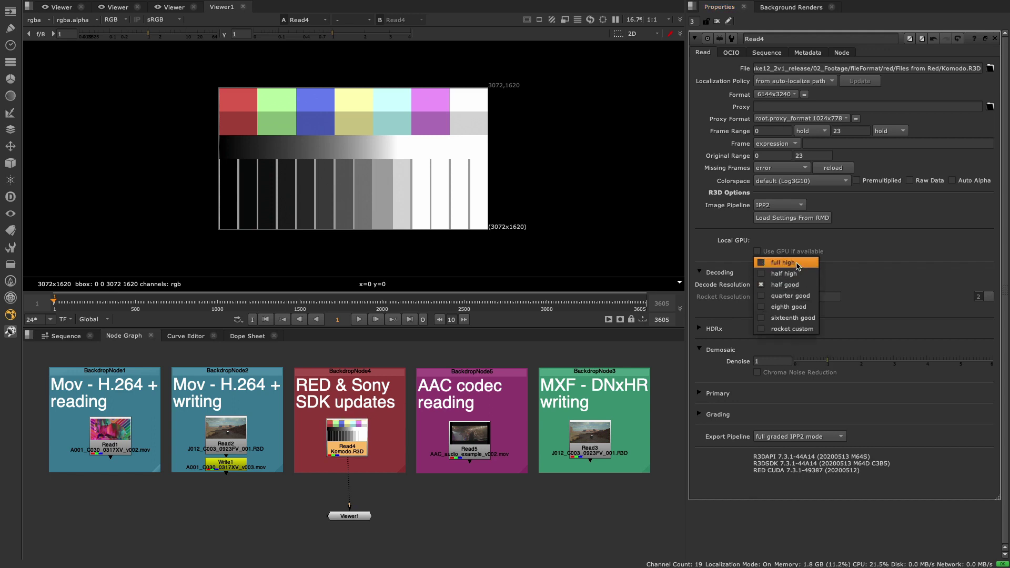
{"action": "left_click", "coordinate": [798, 265]}
{"action": "left_click", "coordinate": [757, 373]}
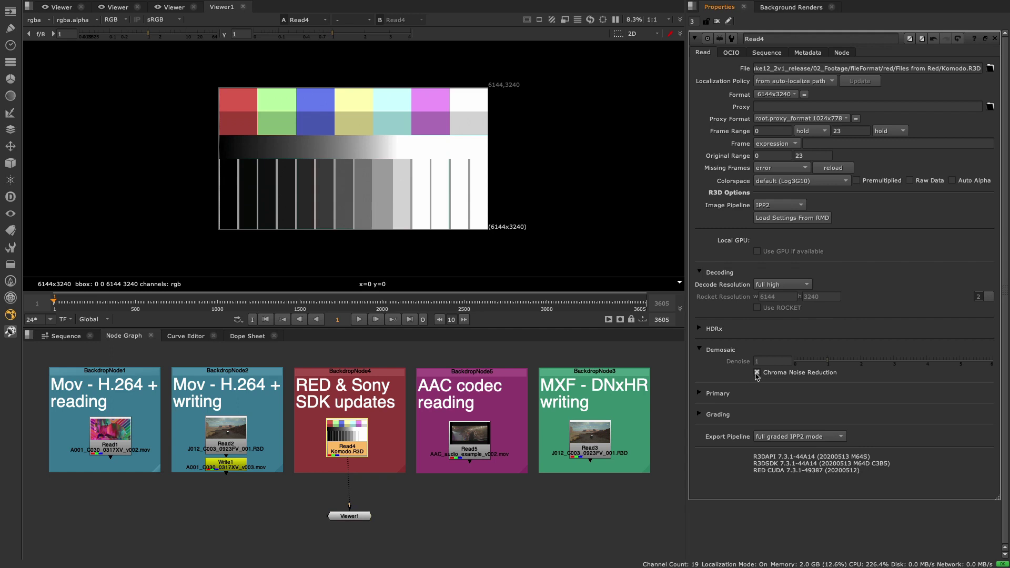
{"action": "left_click", "coordinate": [699, 328]}
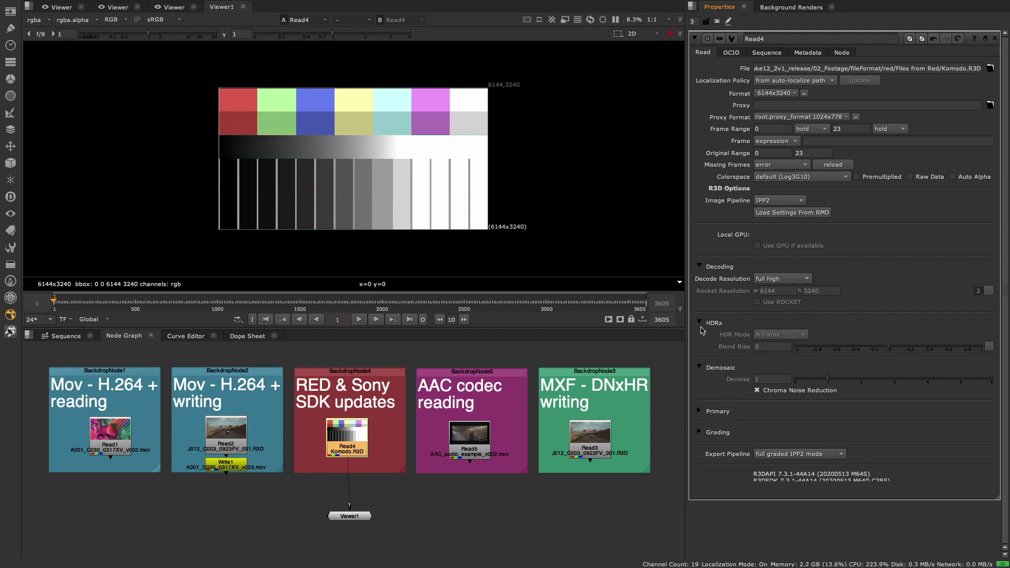
{"action": "left_click", "coordinate": [699, 329]}
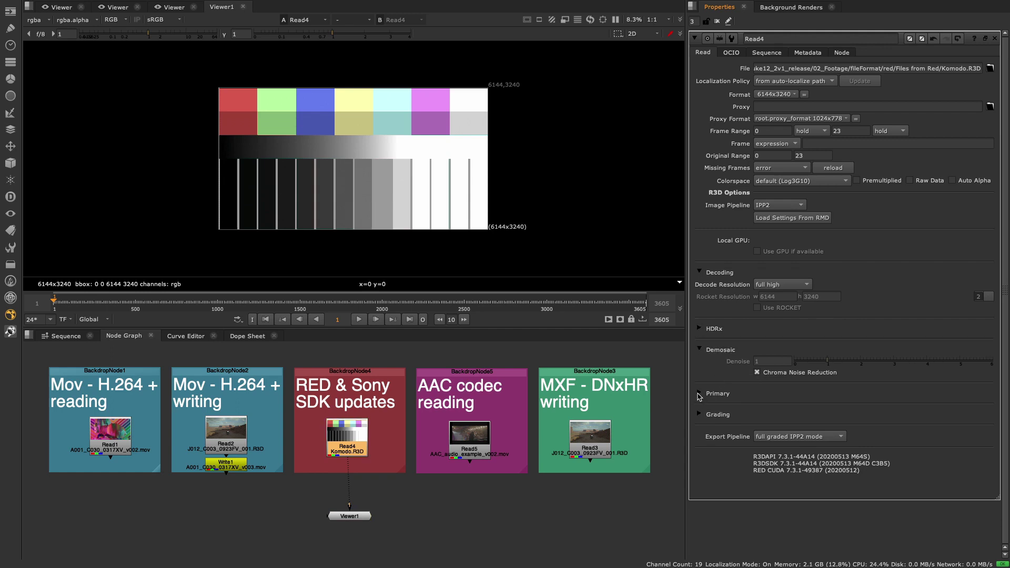
{"action": "left_click", "coordinate": [700, 415]}
- Browse for a CDL file, cancel, then untick Enable CDL and collapse Grading
{"action": "scroll", "coordinate": [836, 422], "scroll_direction": "down", "scroll_amount": 5}
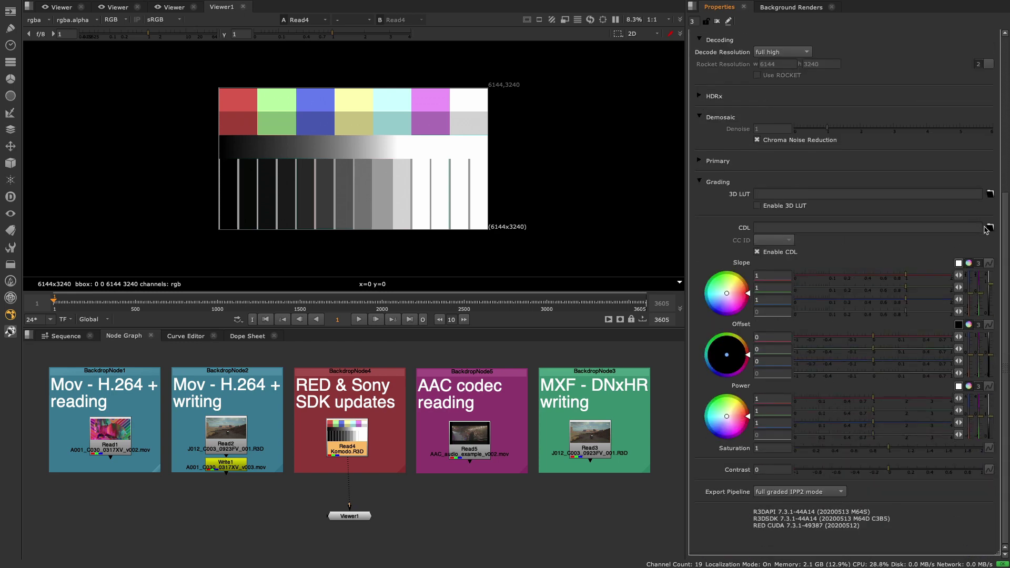
{"action": "left_click", "coordinate": [991, 227]}
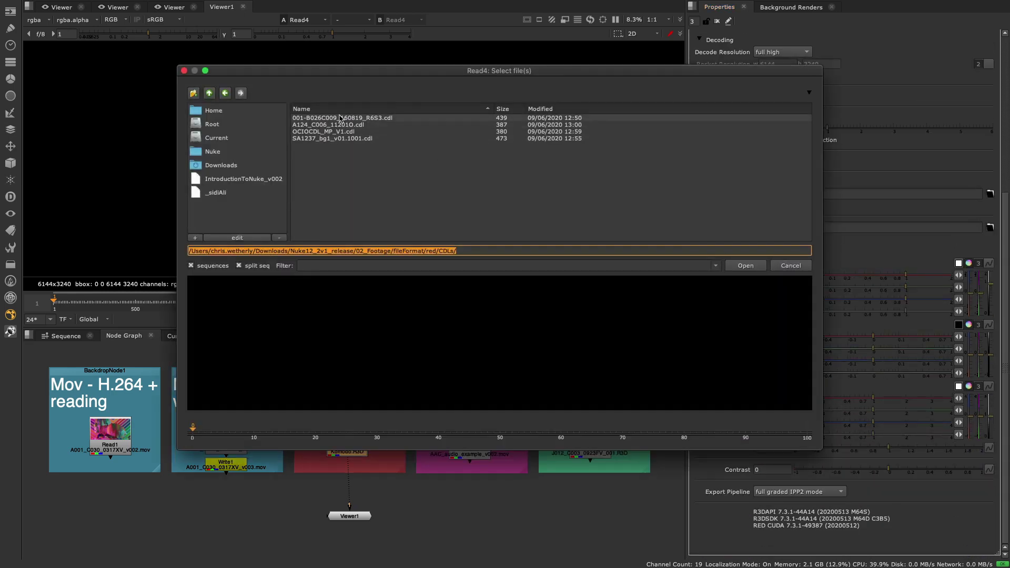
{"action": "left_click", "coordinate": [185, 71]}
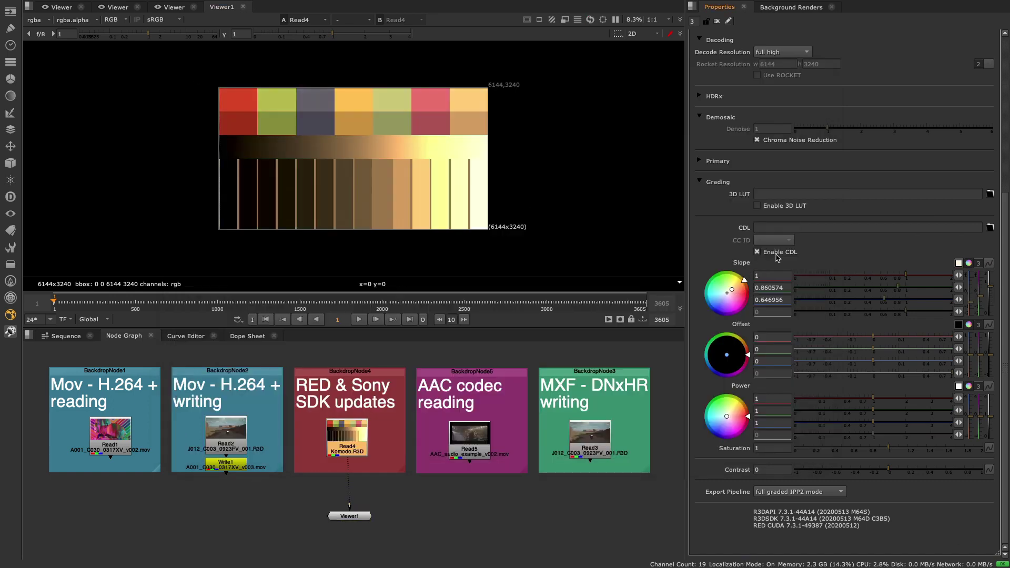
{"action": "left_click", "coordinate": [758, 252]}
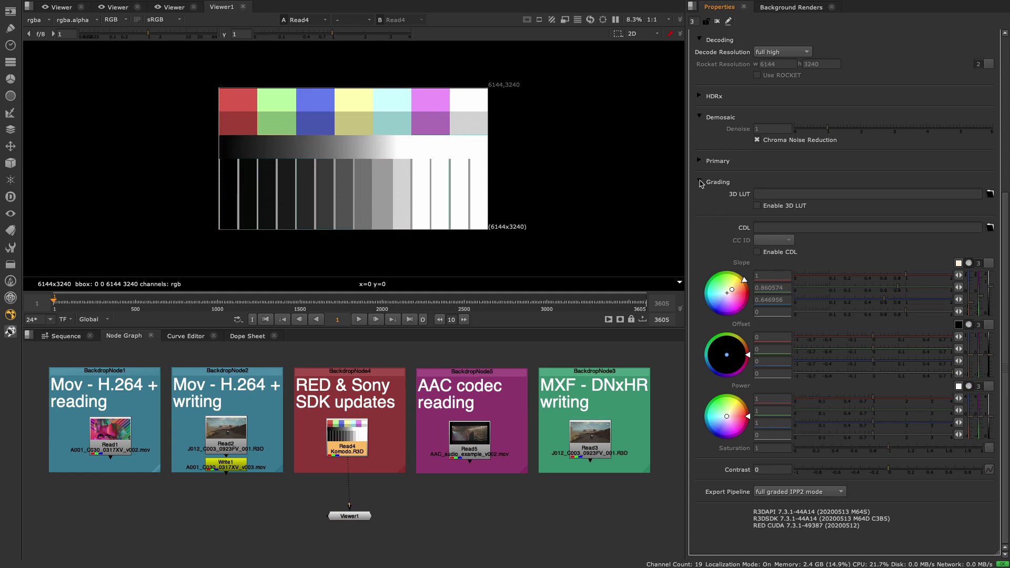
{"action": "left_click", "coordinate": [700, 182]}
- Set Read4 to IPP2 Custom with ISO 400 and Kelvin 4300
{"action": "left_click", "coordinate": [797, 206]}
{"action": "left_click", "coordinate": [794, 217]}
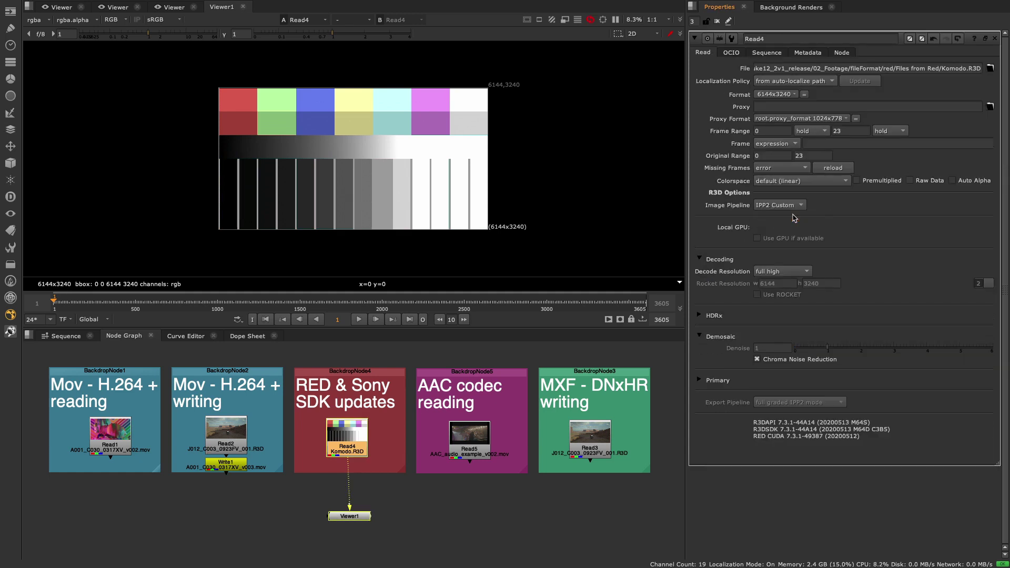
{"action": "left_click", "coordinate": [700, 380]}
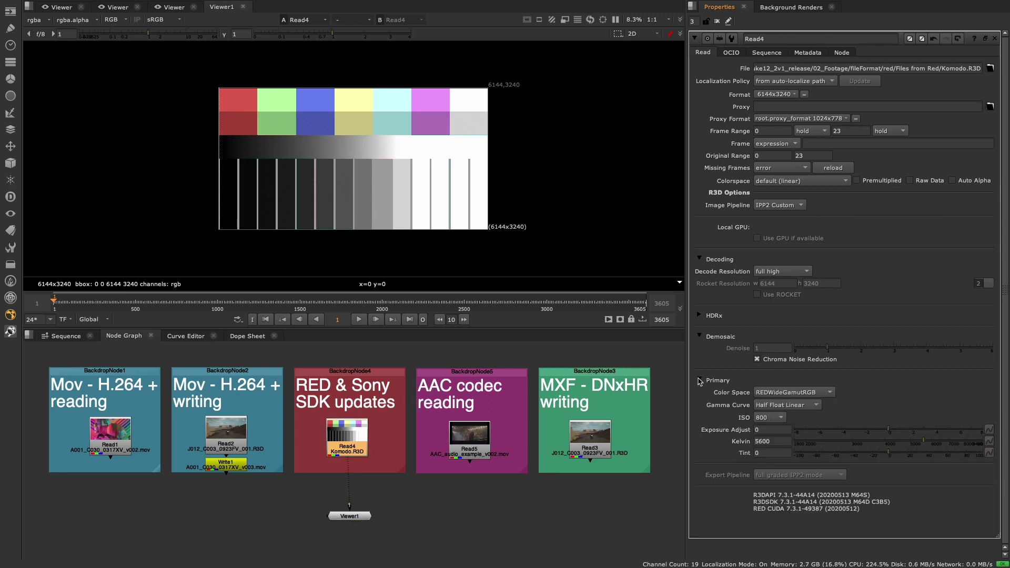
{"action": "left_click", "coordinate": [780, 418]}
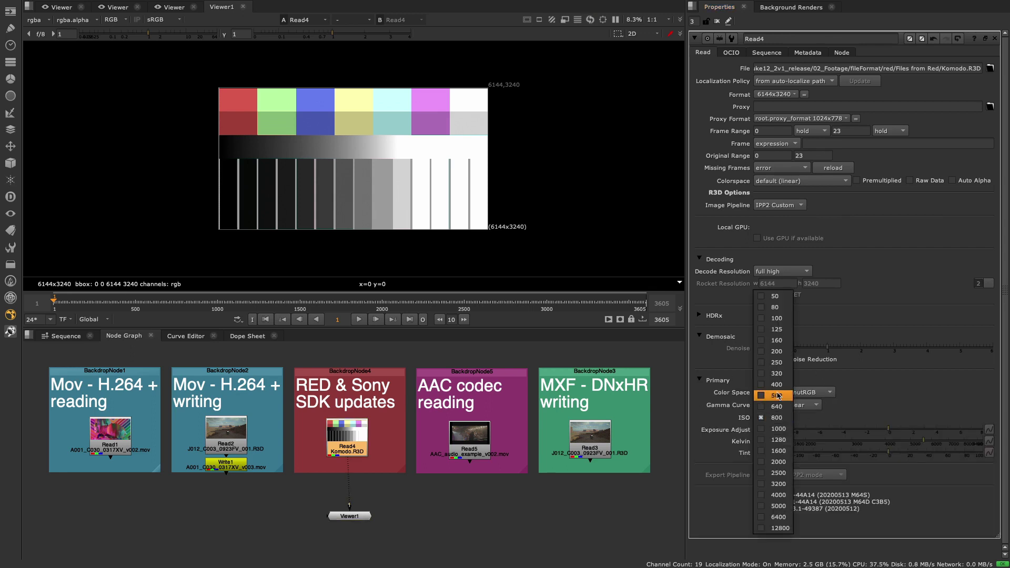
{"action": "left_click", "coordinate": [779, 389]}
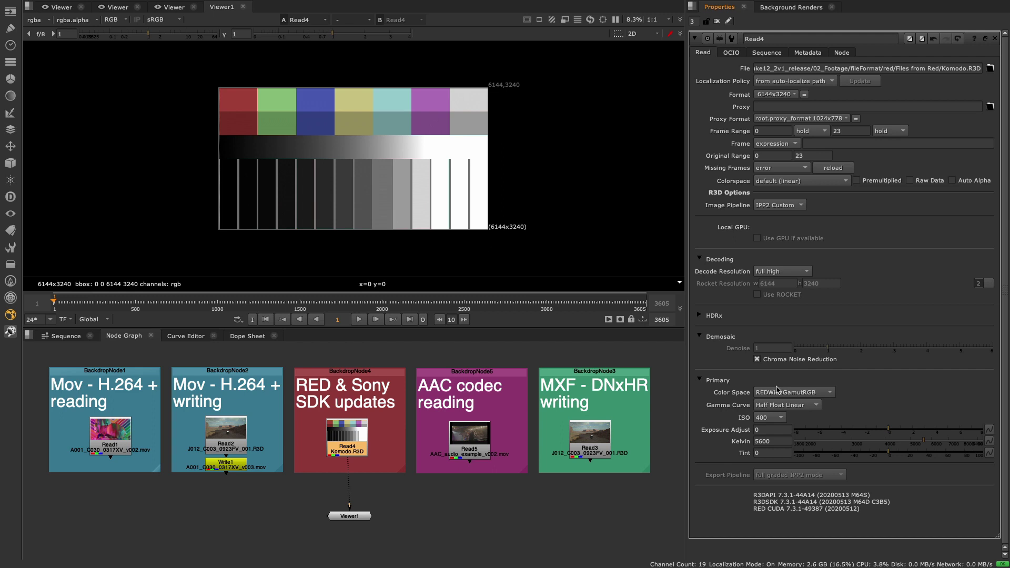
{"action": "double_click", "coordinate": [779, 443]}
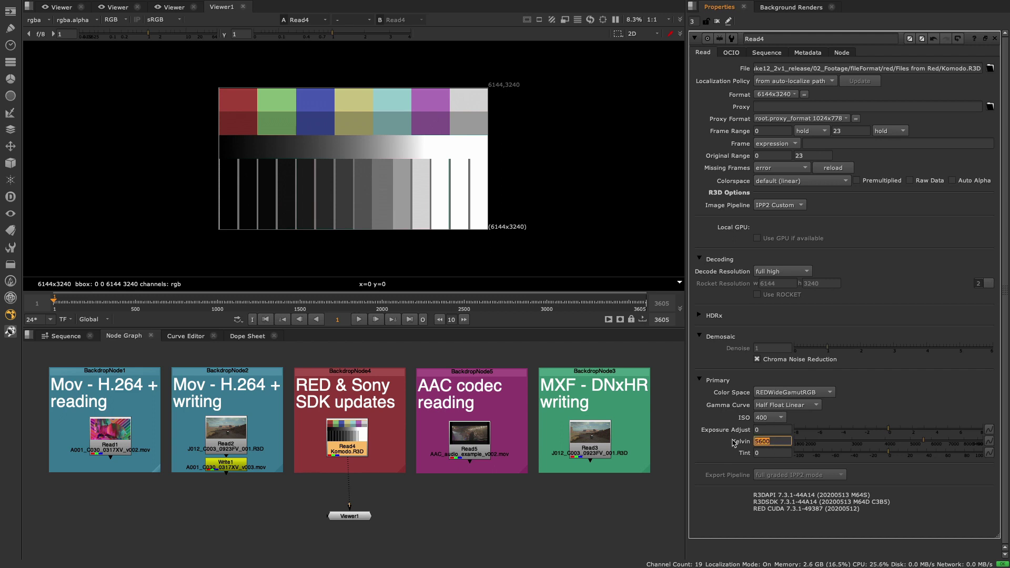
{"action": "type", "text": "4300"}
{"action": "key", "text": "Return"}
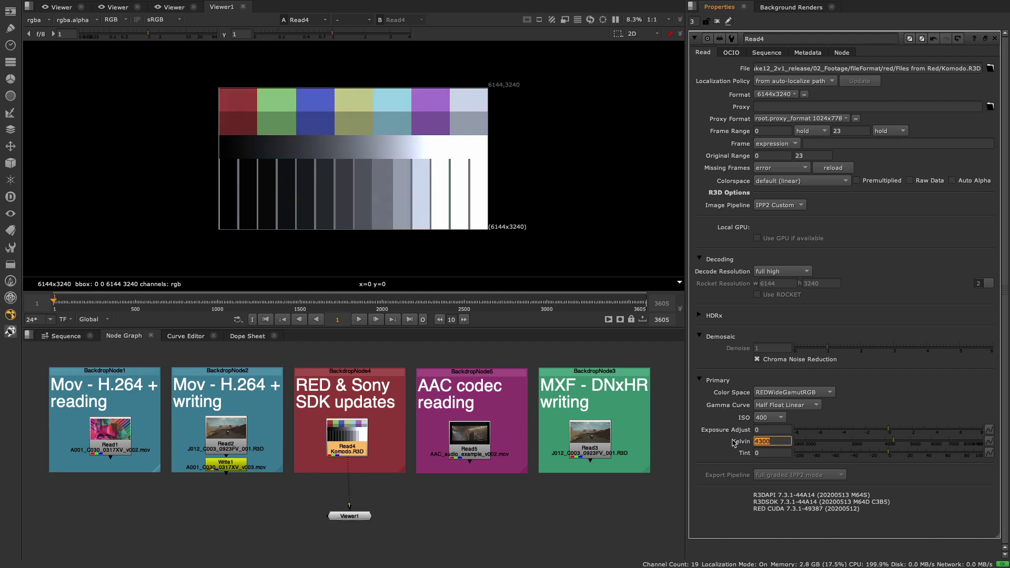
{"action": "left_click", "coordinate": [730, 506]}
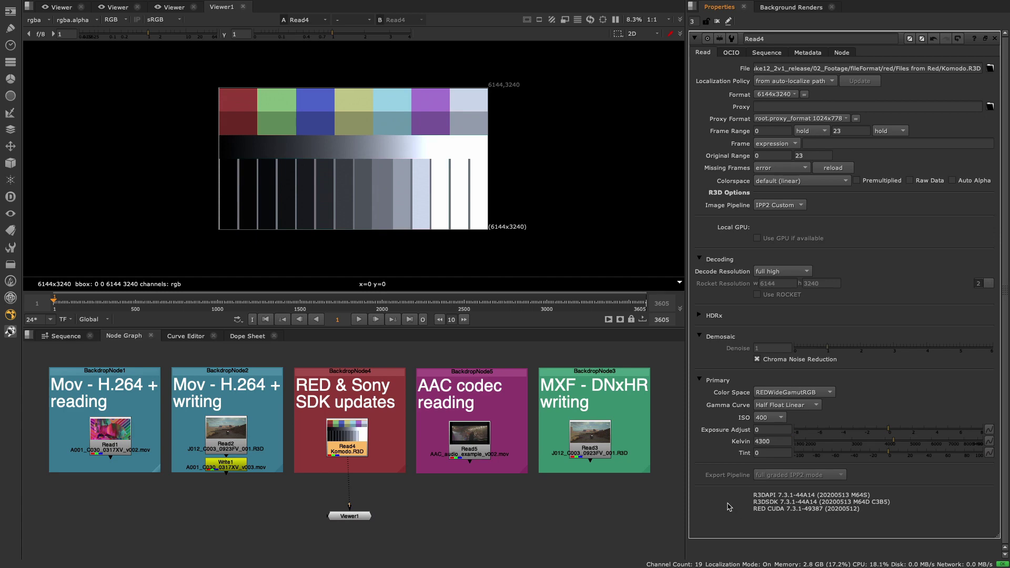
- Import AAC_audio_example_v002.mov from the aac folder and drag it onto the timeline as Sequence 1
{"action": "left_click", "coordinate": [163, 5]}
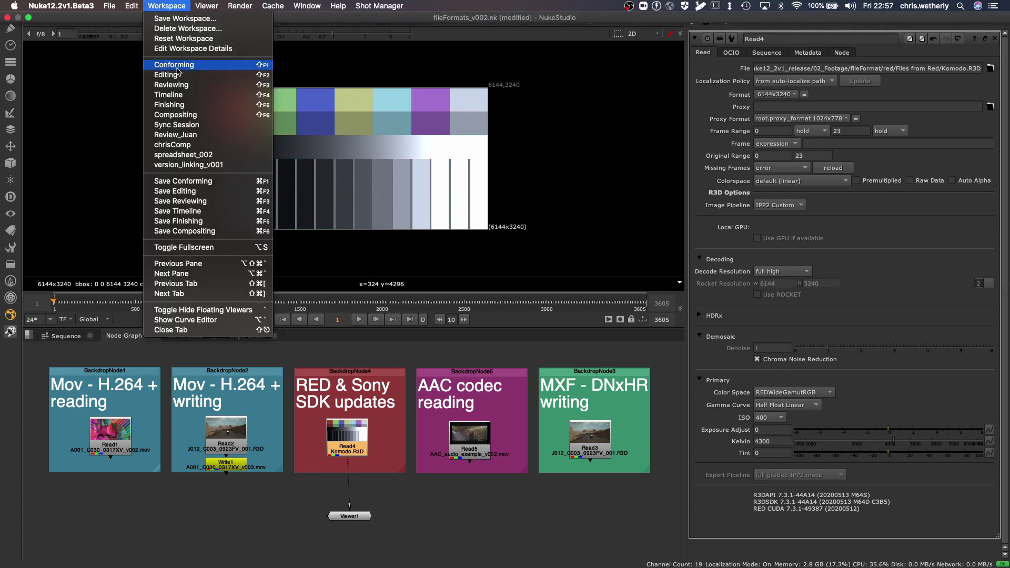
{"action": "left_click", "coordinate": [190, 104]}
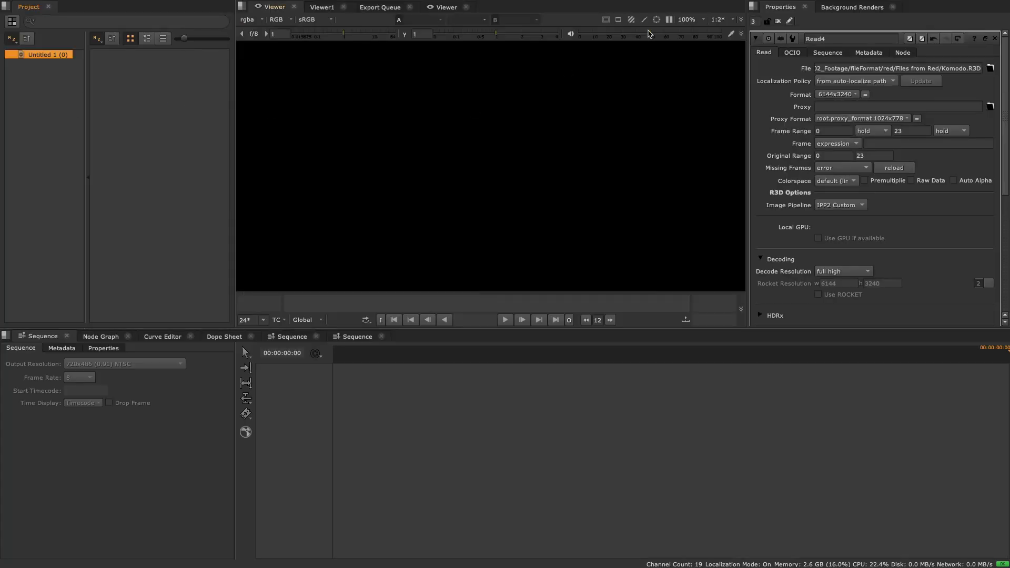
{"action": "right_click", "coordinate": [63, 90]}
{"action": "mouse_move", "coordinate": [142, 106]}
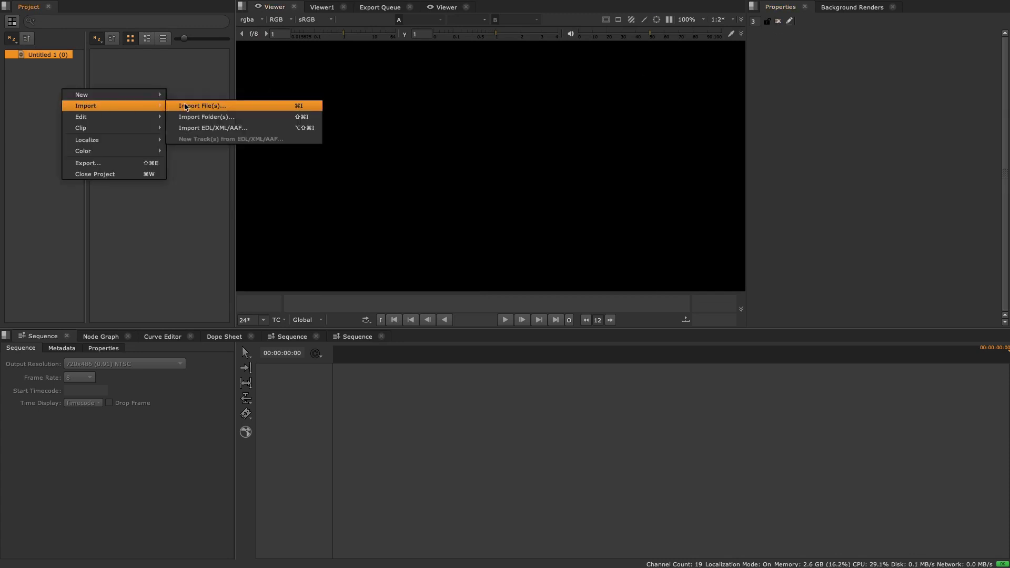
{"action": "left_click", "coordinate": [185, 107]}
{"action": "left_click", "coordinate": [210, 93]}
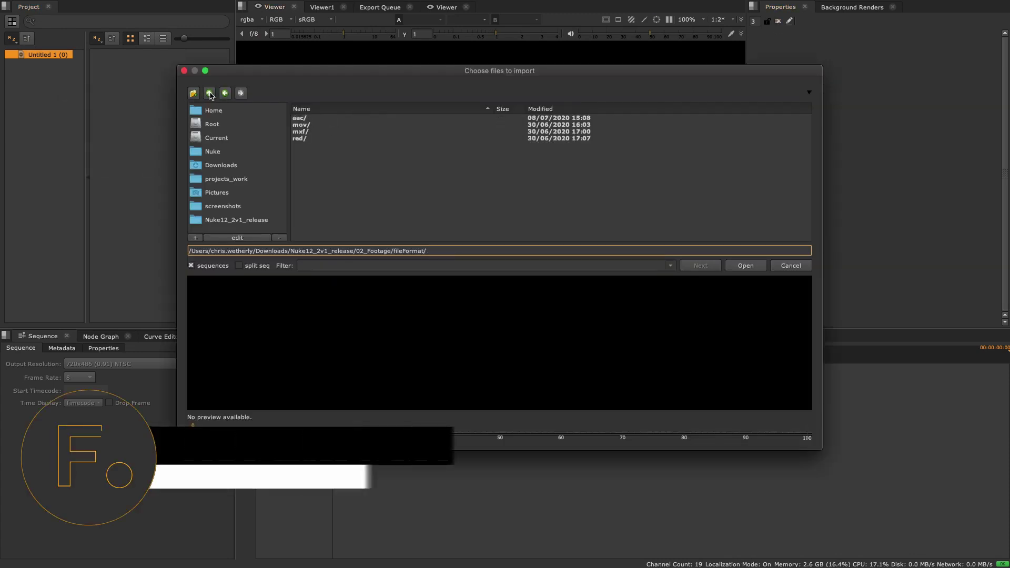
{"action": "double_click", "coordinate": [299, 118]}
{"action": "double_click", "coordinate": [315, 118]}
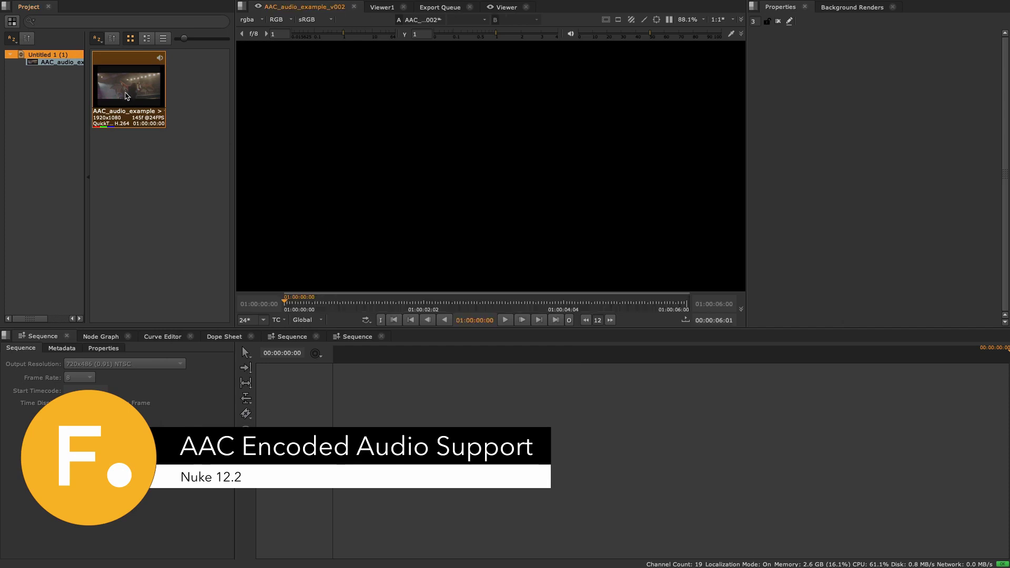
{"action": "left_click_drag", "start_coordinate": [127, 96], "coordinate": [598, 463]}
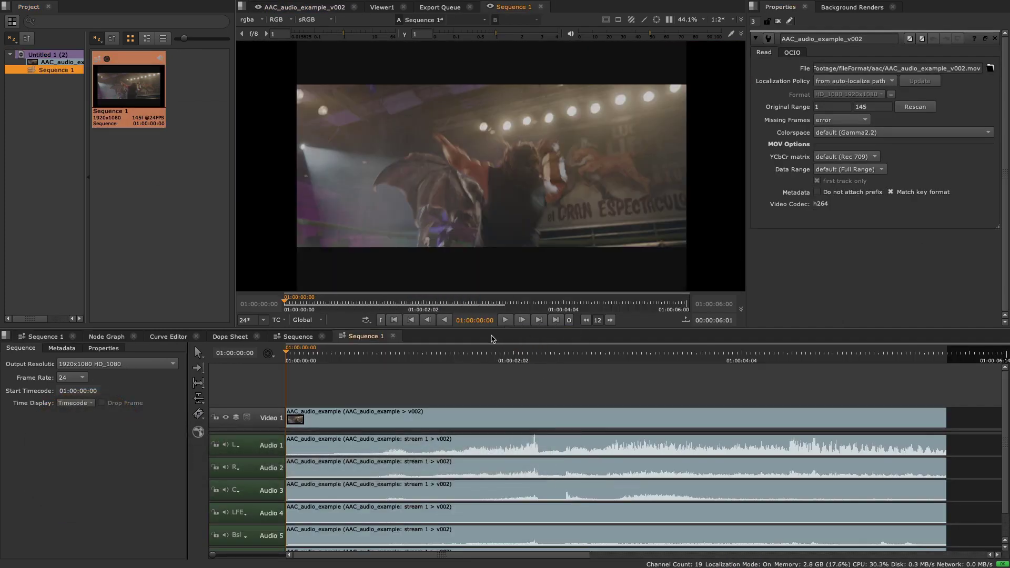
- Play and stop Sequence 1, scrub to about 01:00:04:03, and set viewer gain to 1.7
{"action": "left_click", "coordinate": [505, 320]}
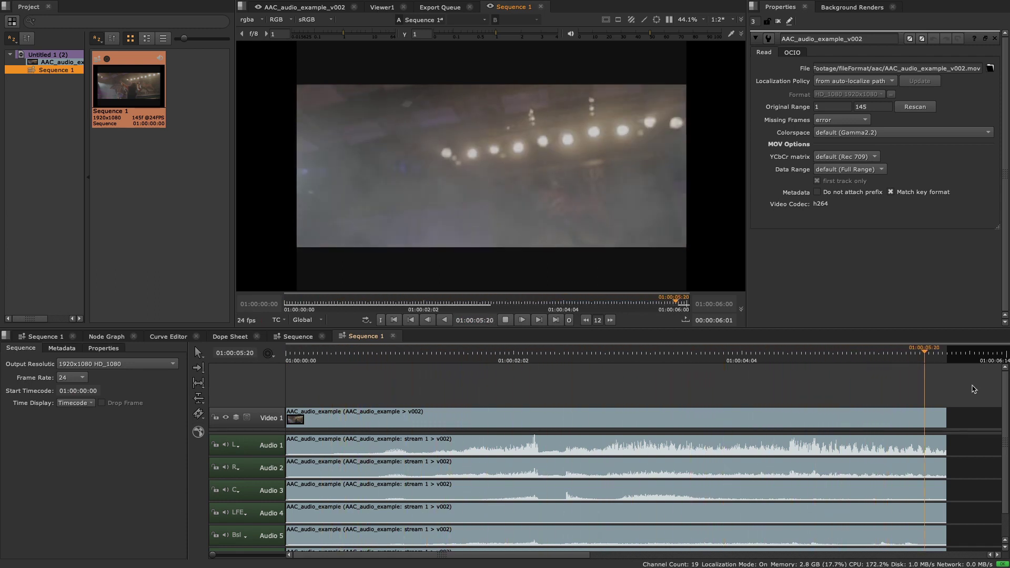
{"action": "left_click", "coordinate": [505, 320]}
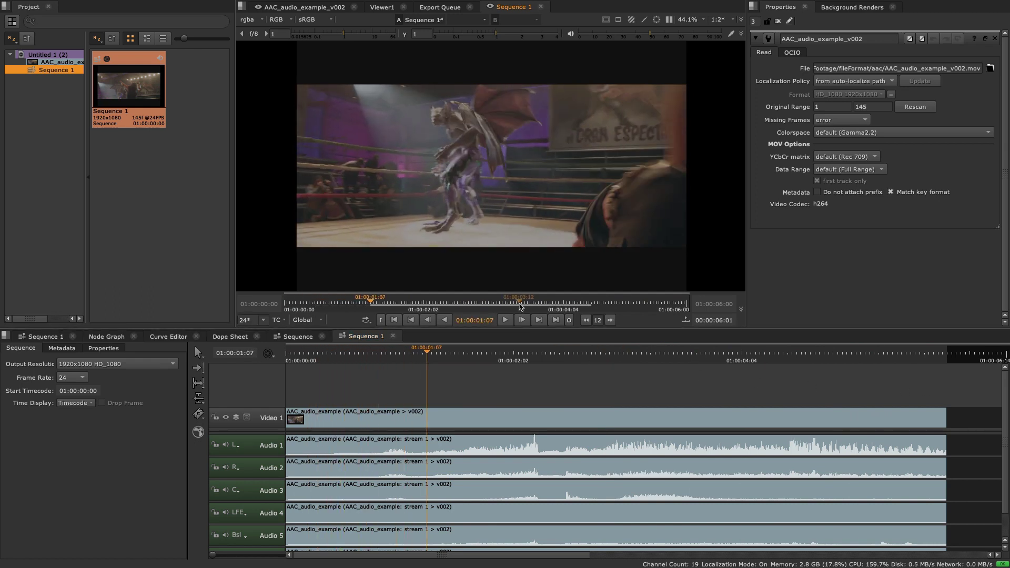
{"action": "left_click_drag", "start_coordinate": [520, 304], "coordinate": [563, 303]}
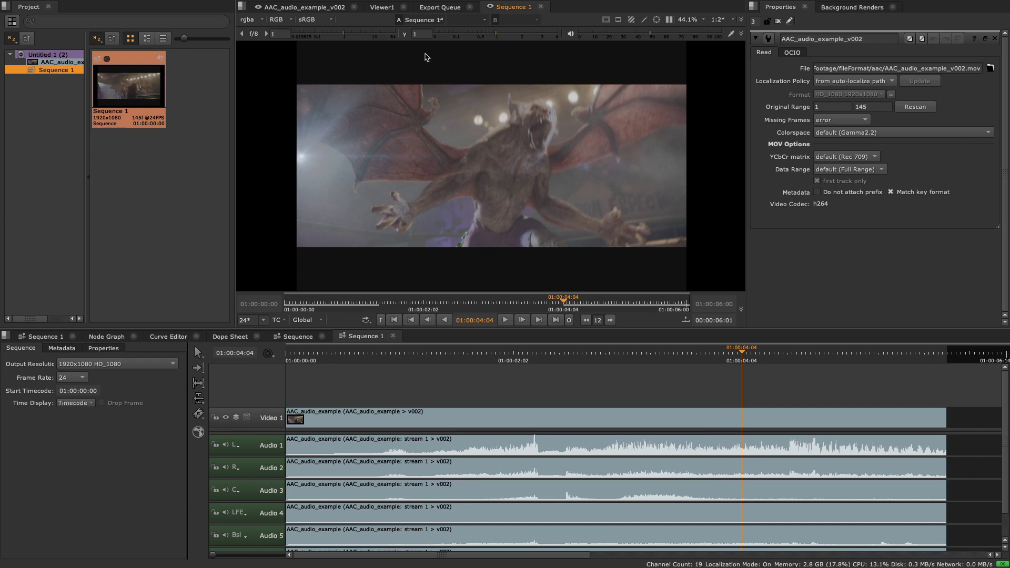
{"action": "left_click_drag", "start_coordinate": [360, 35], "coordinate": [350, 34]}
- Add a Grade effect over the clip, tint its gain pink (1, 0.645, 0.770), and play it back
{"action": "right_click", "coordinate": [552, 414]}
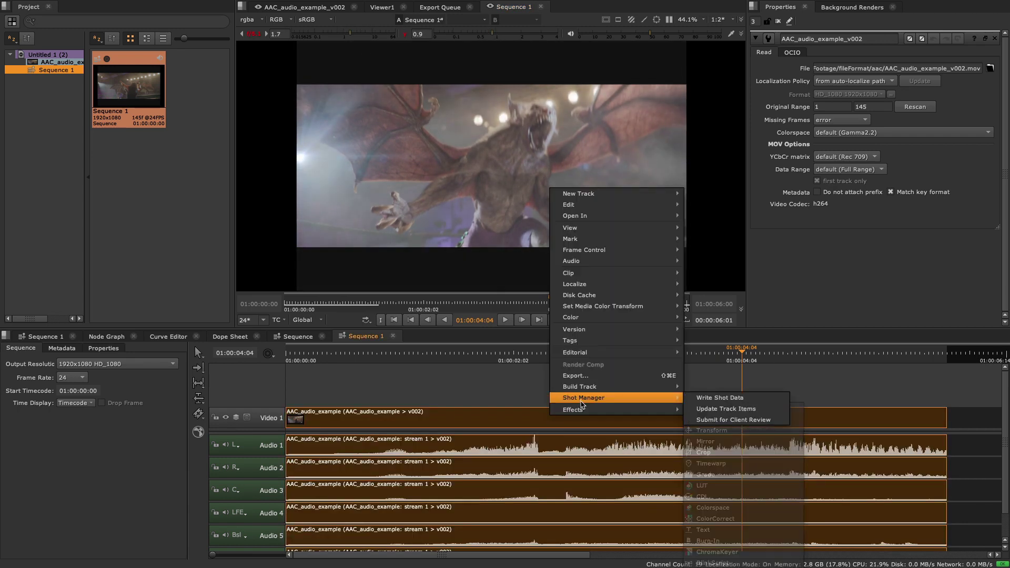
{"action": "mouse_move", "coordinate": [605, 410]}
{"action": "left_click", "coordinate": [722, 475]}
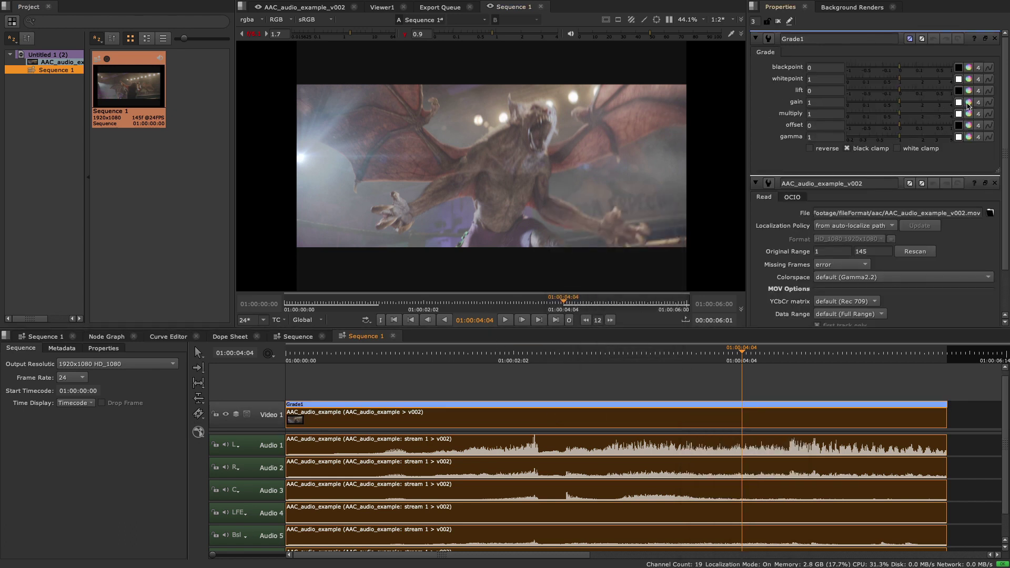
{"action": "left_click", "coordinate": [969, 103]}
{"action": "left_click_drag", "start_coordinate": [789, 133], "coordinate": [786, 136]}
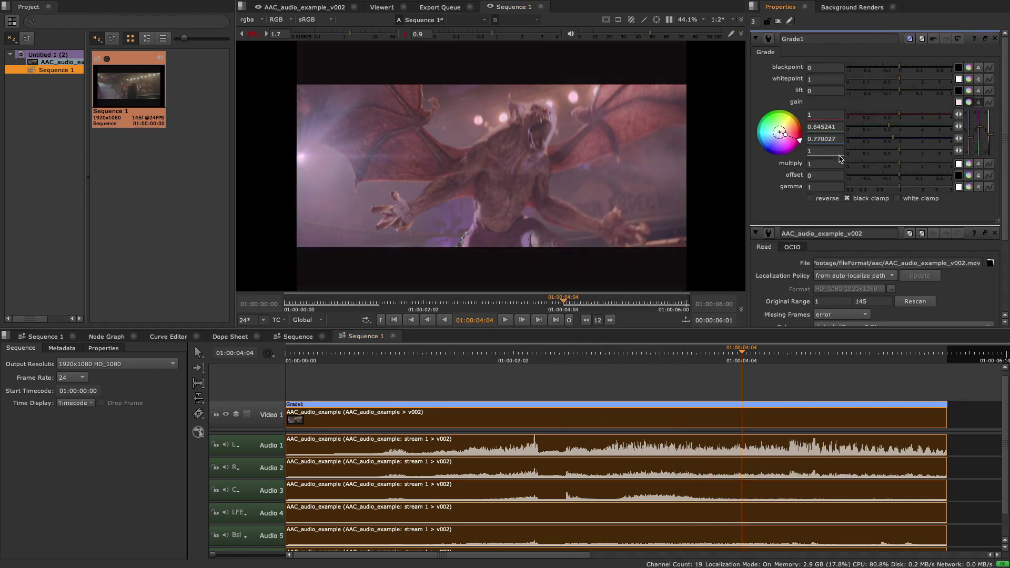
{"action": "left_click", "coordinate": [609, 386]}
{"action": "left_click", "coordinate": [506, 320]}
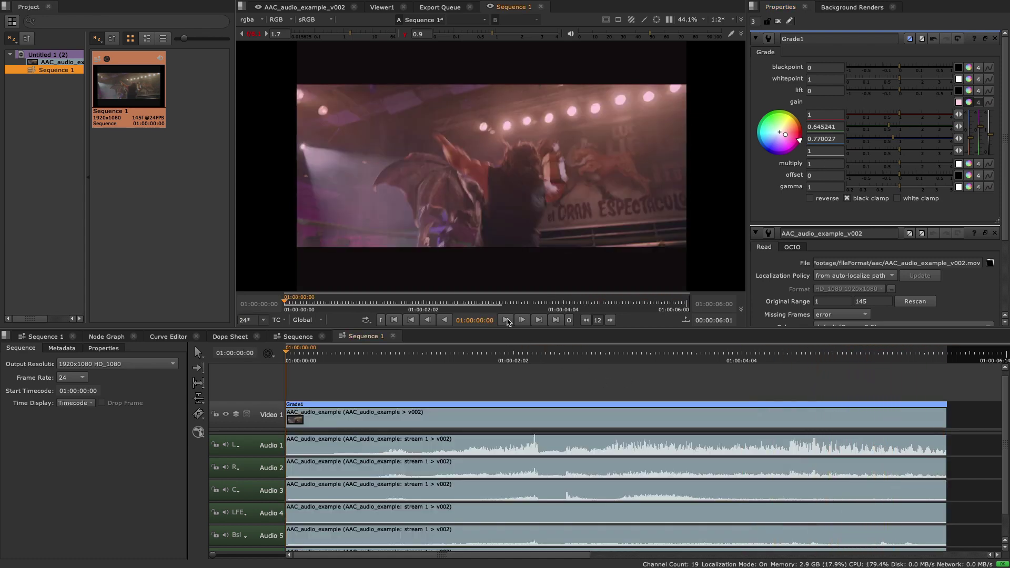
- Open export settings for all the timeline clips and select the Nuke Write Node exporter
{"action": "left_click", "coordinate": [704, 413]}
{"action": "right_click", "coordinate": [699, 415]}
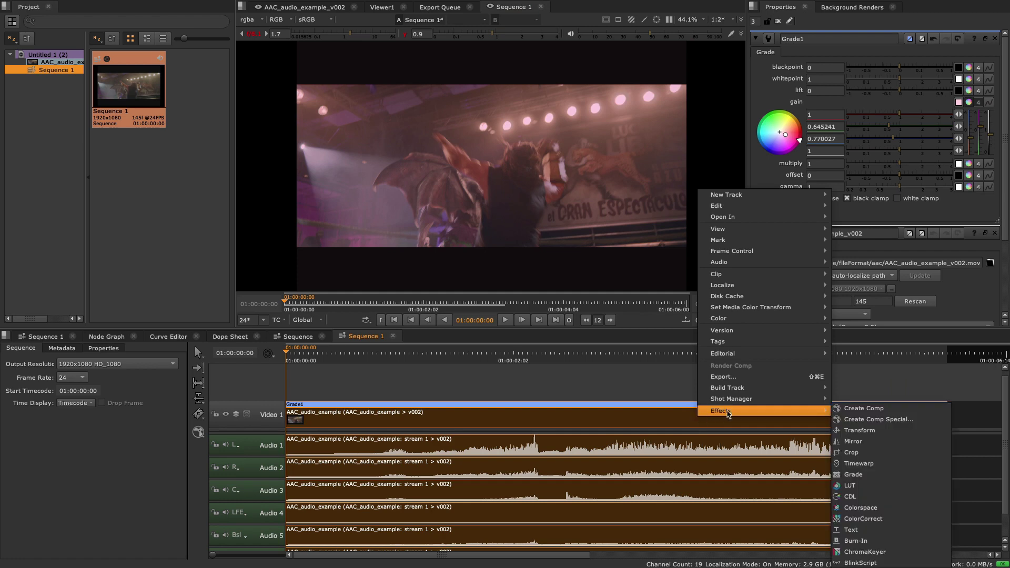
{"action": "left_click", "coordinate": [737, 377]}
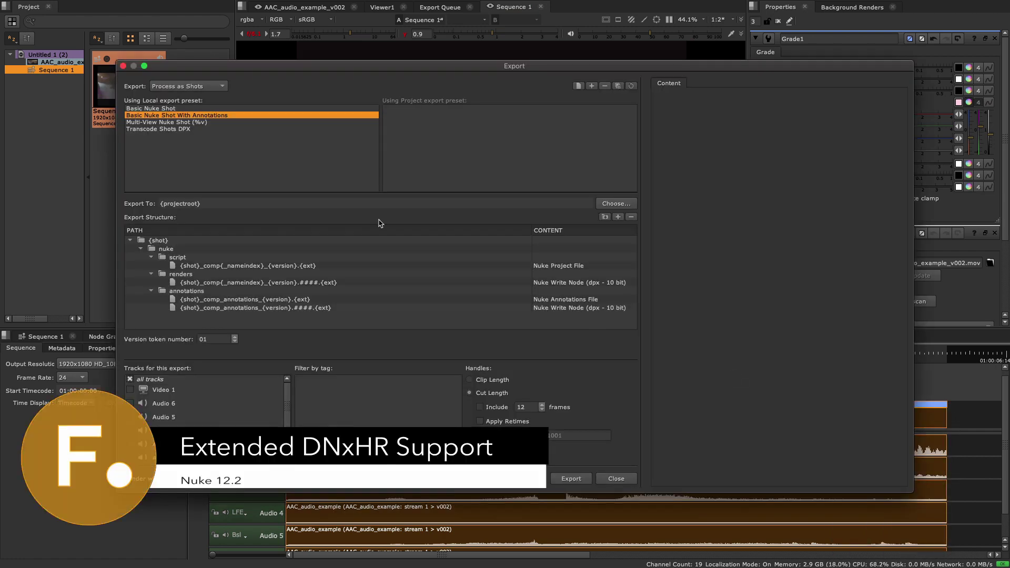
{"action": "left_click", "coordinate": [563, 284]}
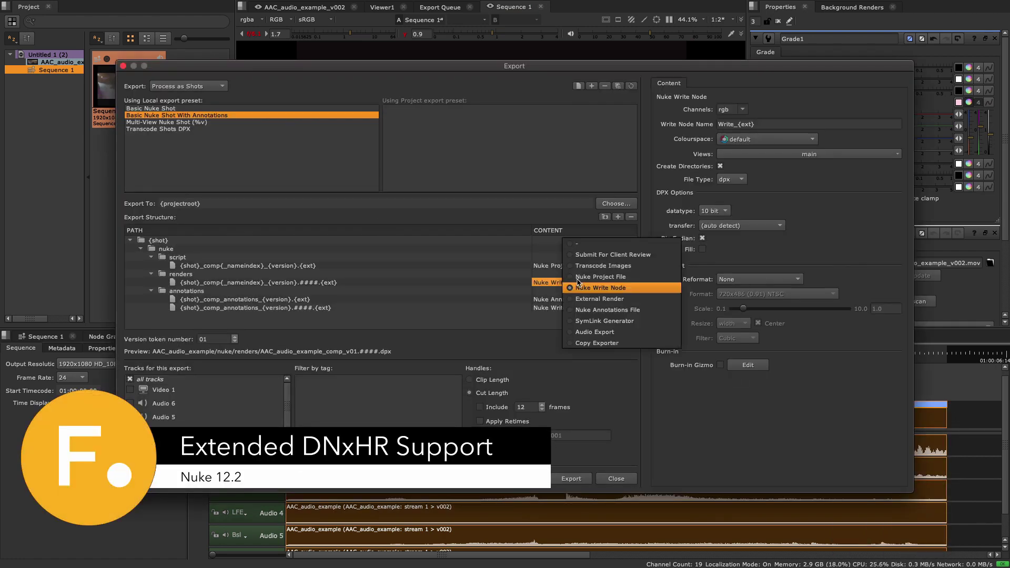
{"action": "left_click", "coordinate": [601, 288]}
- Set the write node to mov with the Avid DNxHR codec at 4:4:4 12-bit, then close
{"action": "left_click", "coordinate": [731, 179]}
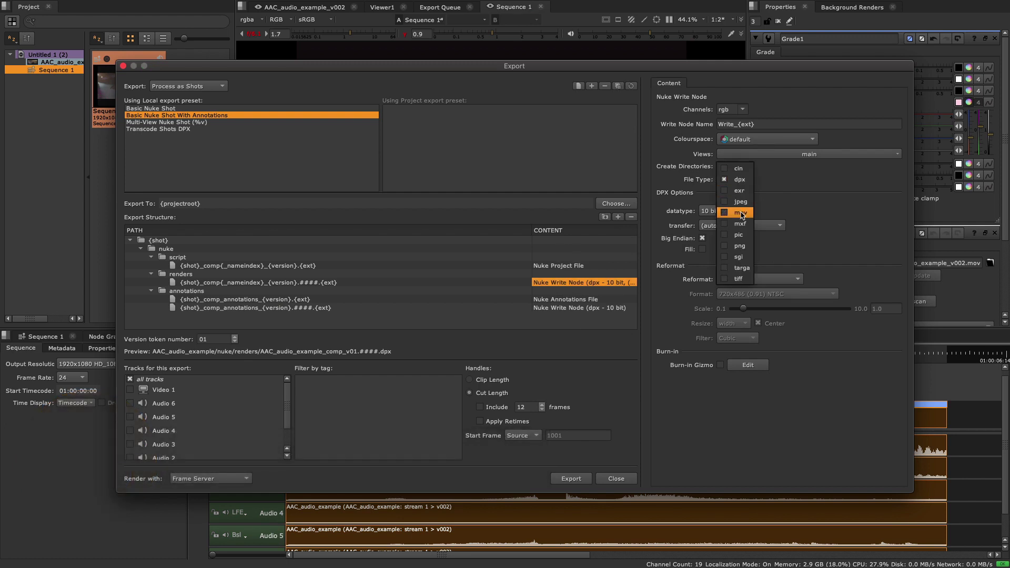
{"action": "left_click", "coordinate": [742, 215]}
{"action": "left_click", "coordinate": [758, 211]}
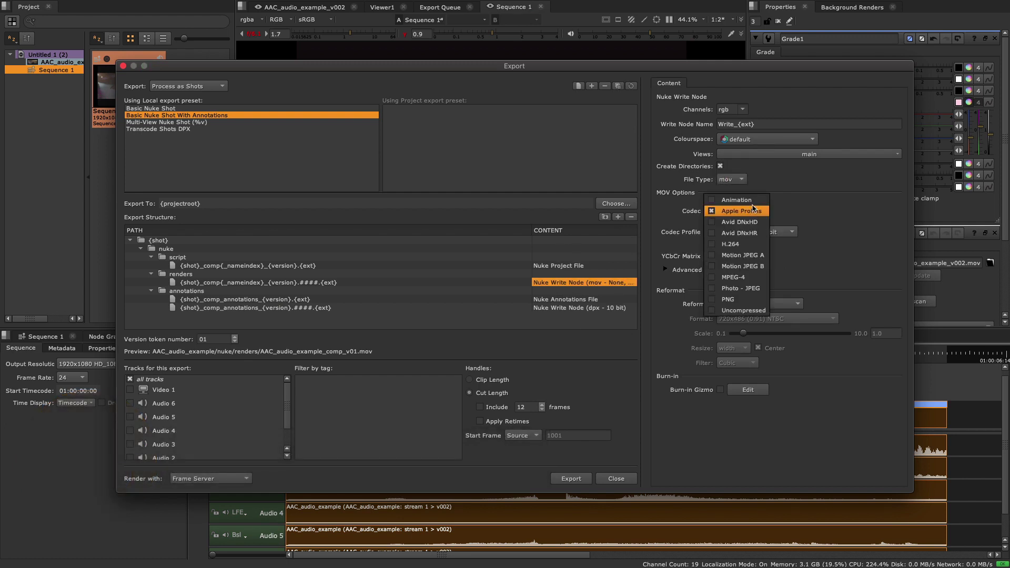
{"action": "left_click", "coordinate": [747, 245]}
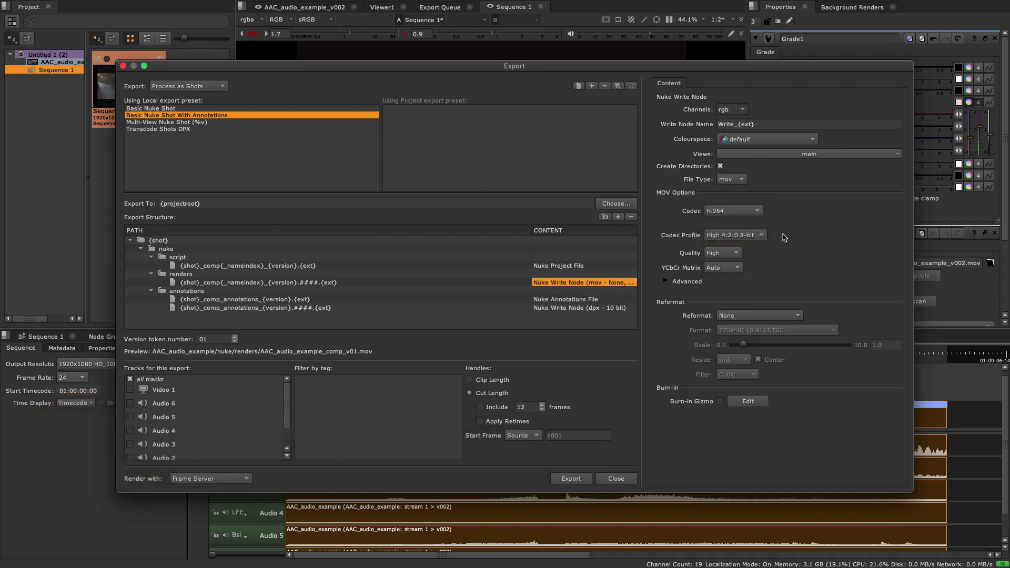
{"action": "left_click", "coordinate": [752, 212]}
{"action": "left_click", "coordinate": [749, 200]}
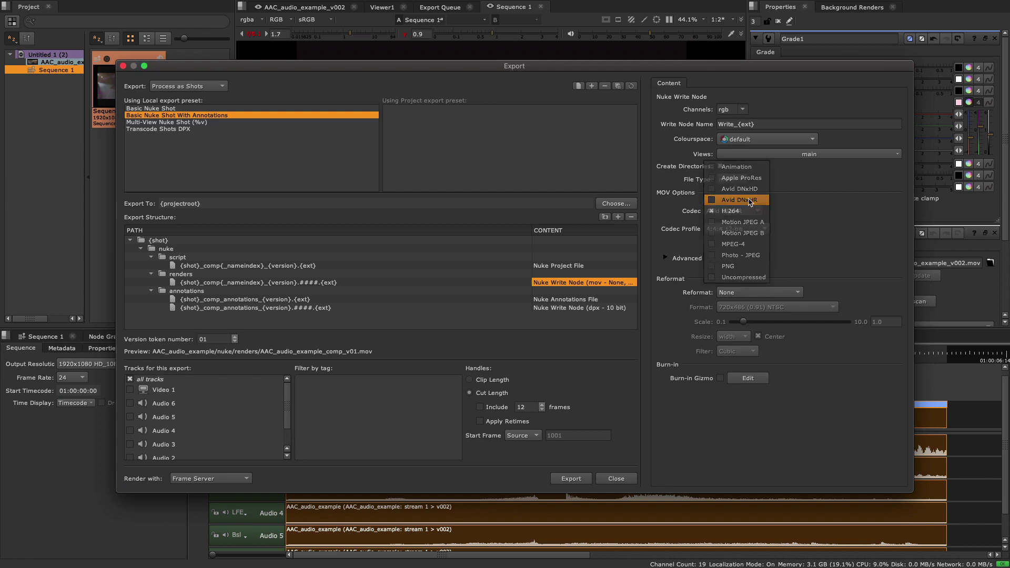
{"action": "left_click", "coordinate": [764, 230]}
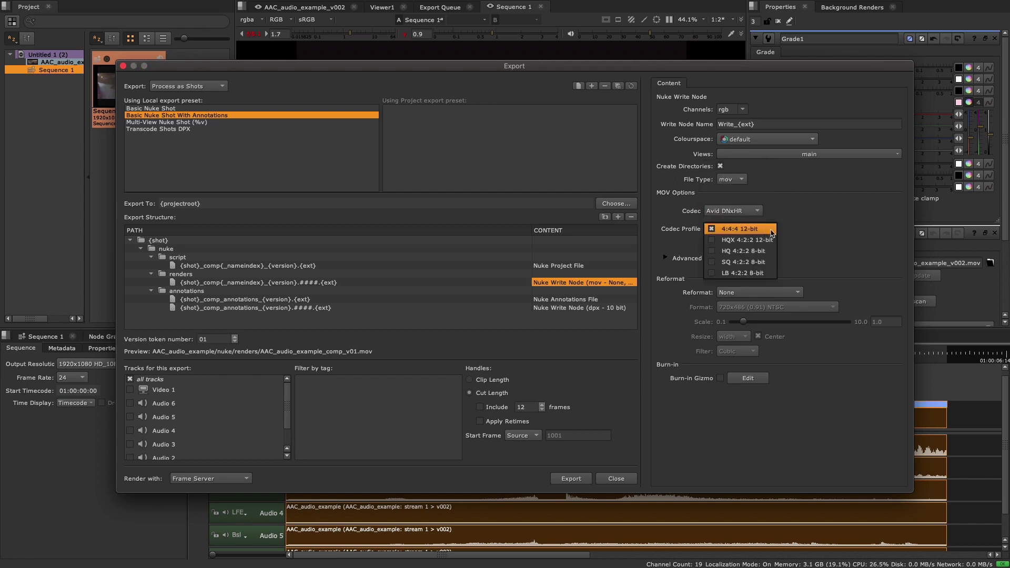
{"action": "left_click", "coordinate": [772, 231]}
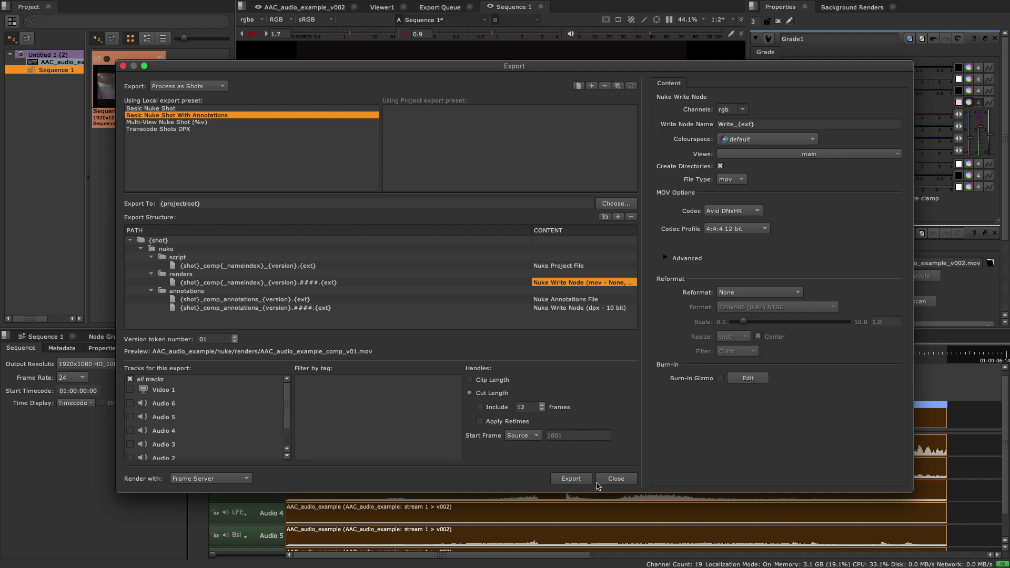
{"action": "left_click", "coordinate": [614, 478]}
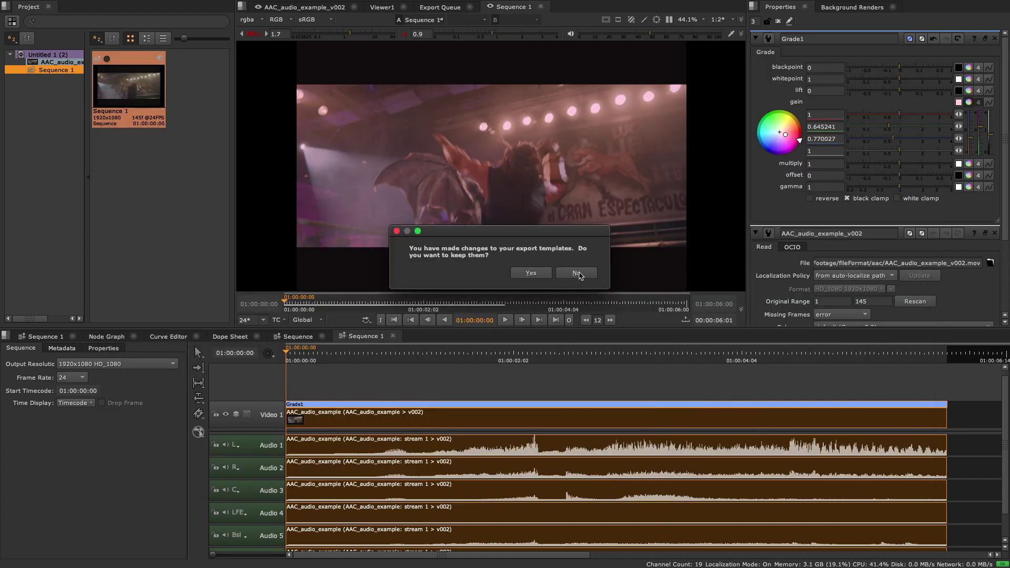
- Answer No to keeping the export template changes and deselect the timeline clips
{"action": "left_click", "coordinate": [578, 272]}
{"action": "left_click", "coordinate": [547, 389]}
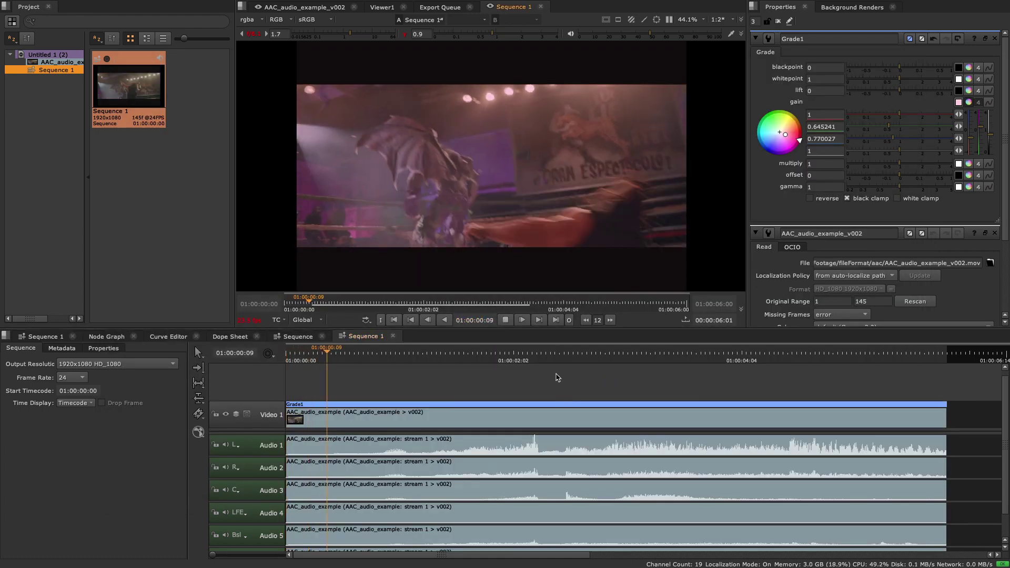